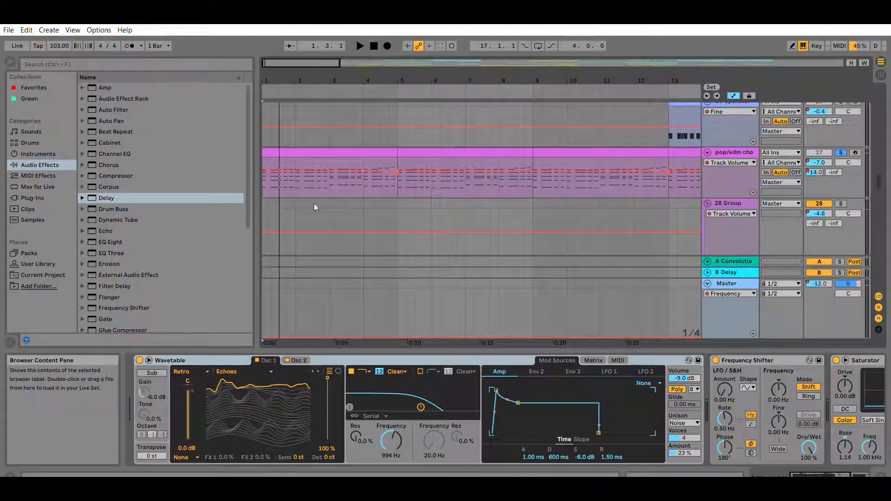
- Play the opening bars of the pop/edm chords track from the start of the arrangement
left_click_drag(296, 65, 294, 91)
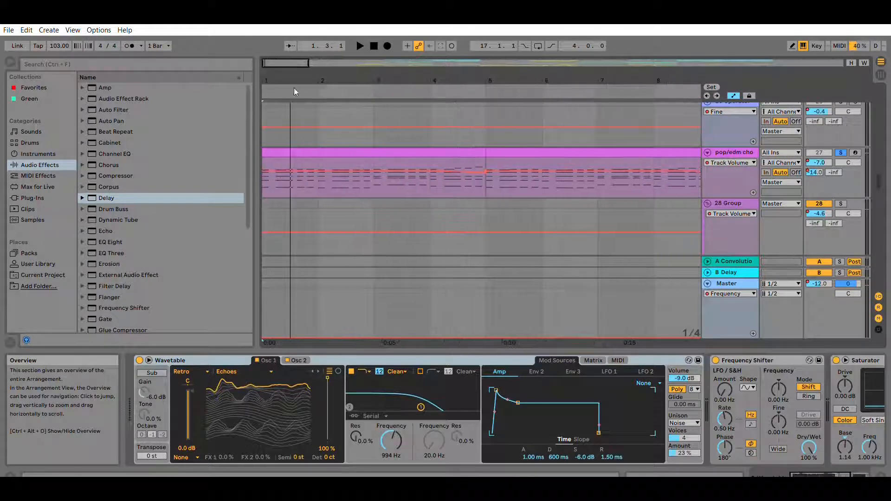
left_click(264, 177)
key("space")
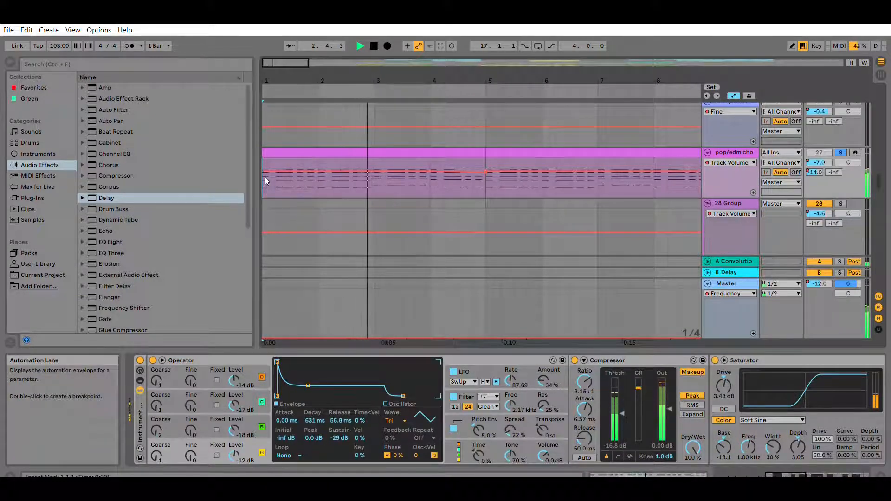
key("space")
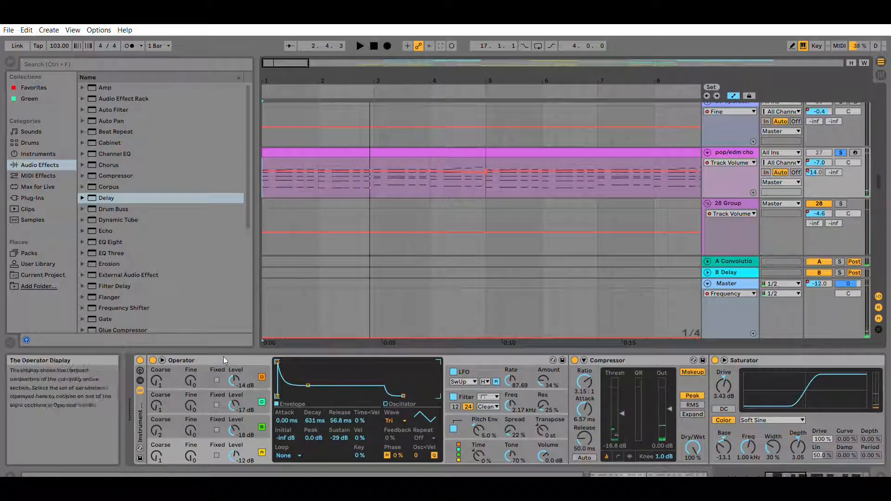
- Examine the Operator settings on the pop/edm chords track, covering oscillators B, C and D and the pitch envelope
left_click(207, 356)
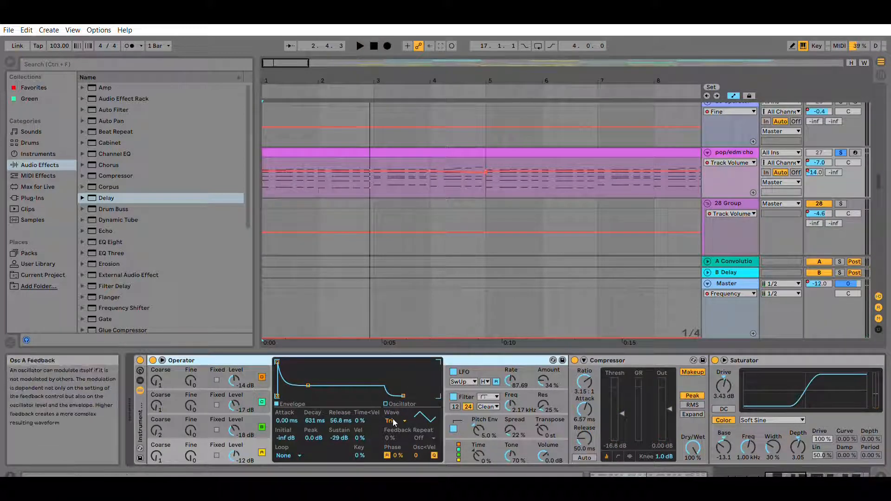
left_click(241, 415)
left_click(254, 394)
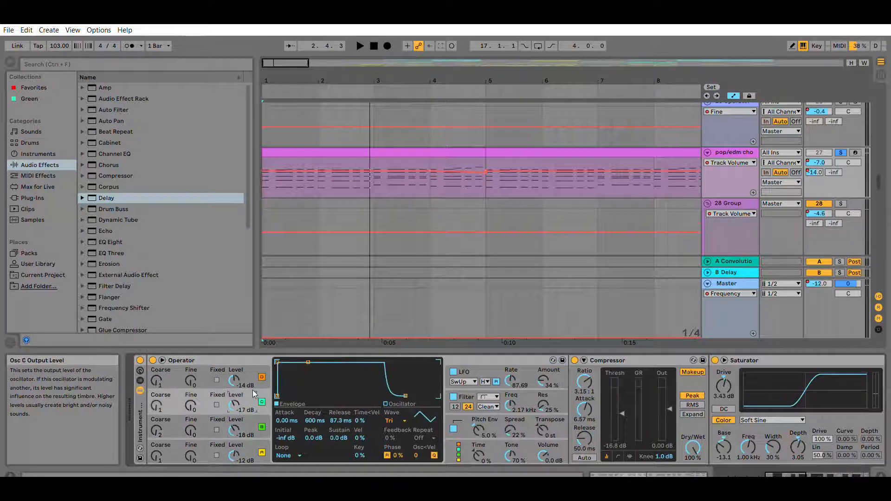
left_click(253, 376)
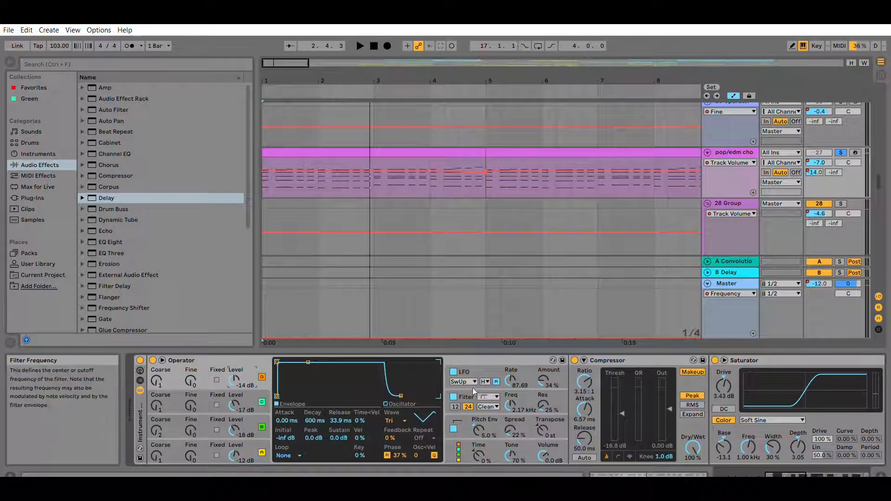
left_click(492, 422)
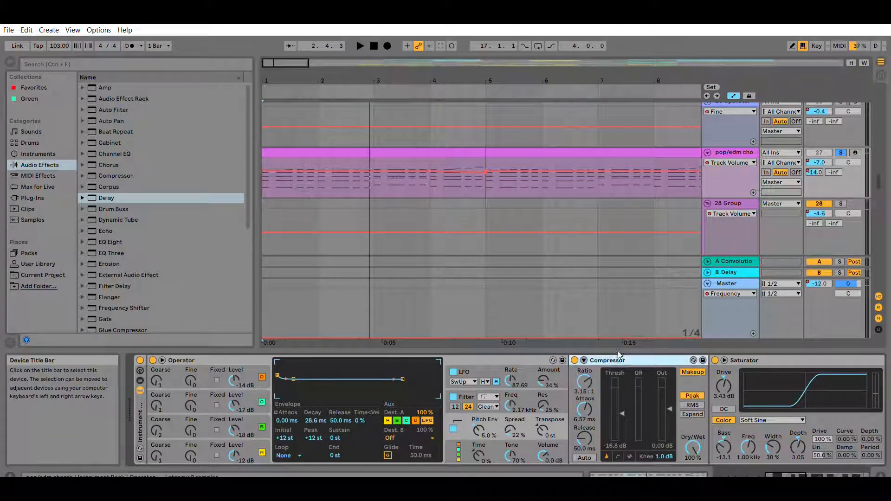
- Review the chords' effect chain from Compressor and Saturator through EQ Eight and Auto Filter to Delay
left_click_drag(783, 474, 804, 466)
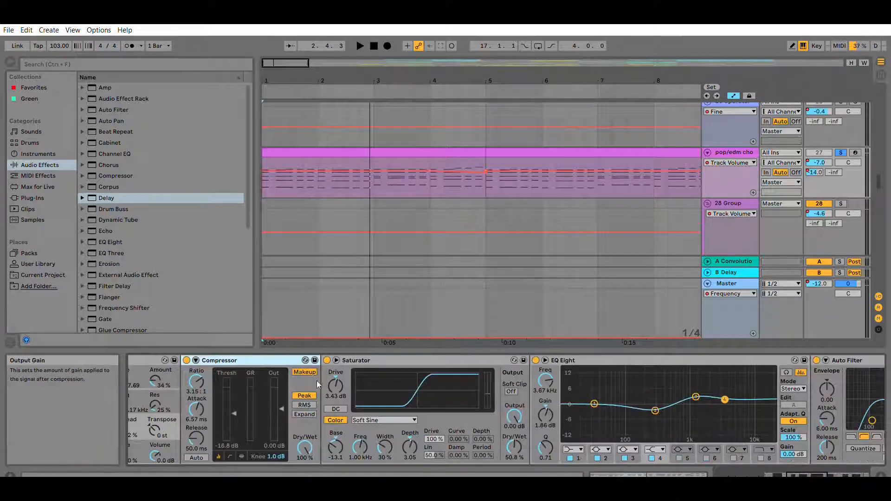
left_click(377, 349)
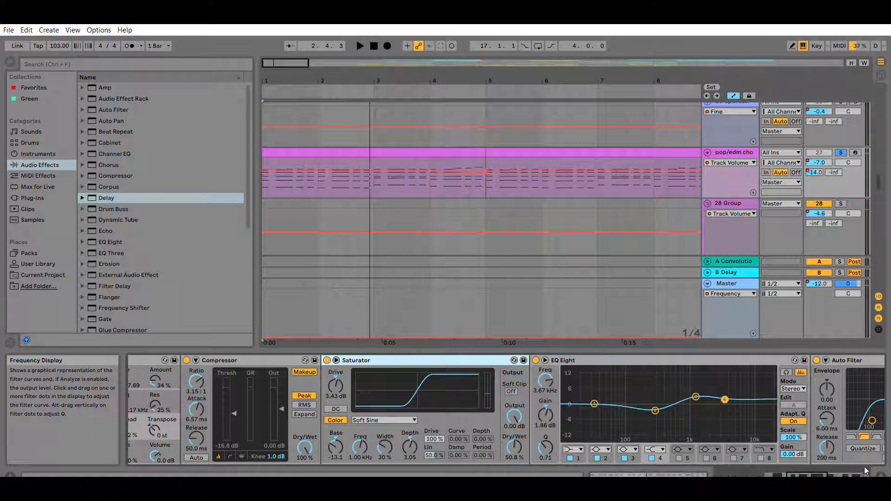
left_click_drag(804, 472, 820, 472)
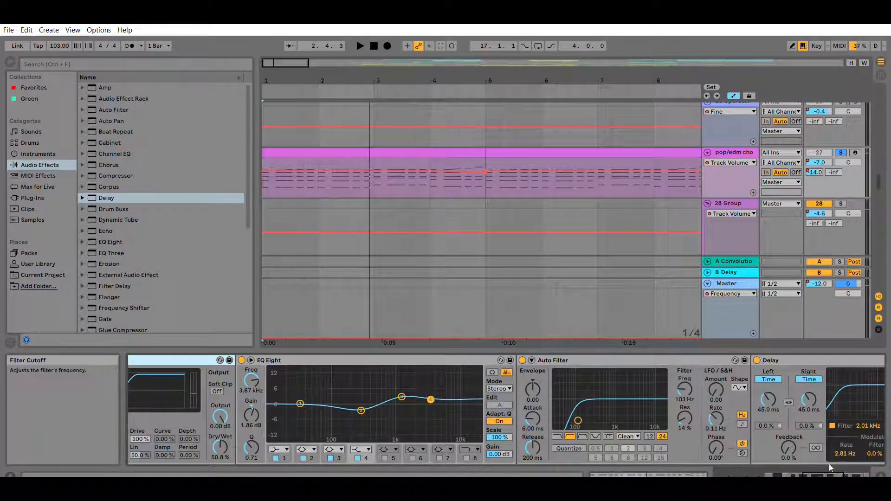
left_click_drag(831, 467, 844, 467)
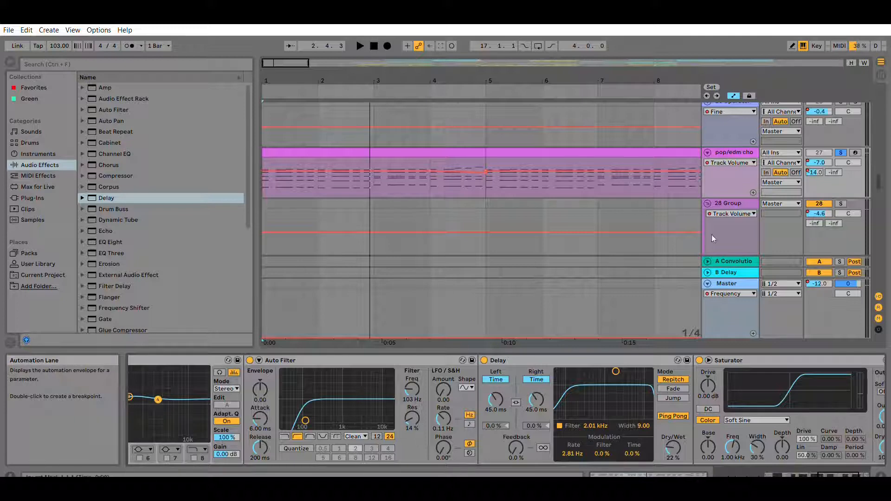
- Compare the chords with the Delay device off and on during playback from bar 1, leaving it on
key("0")
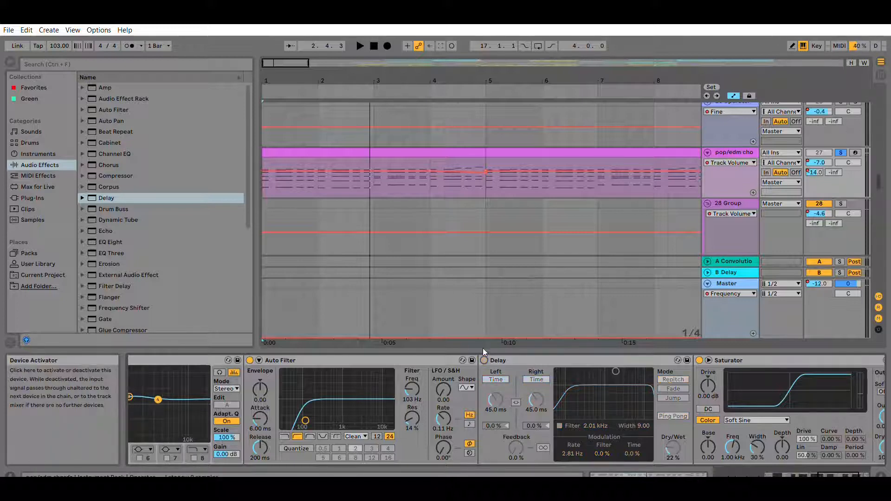
key("space")
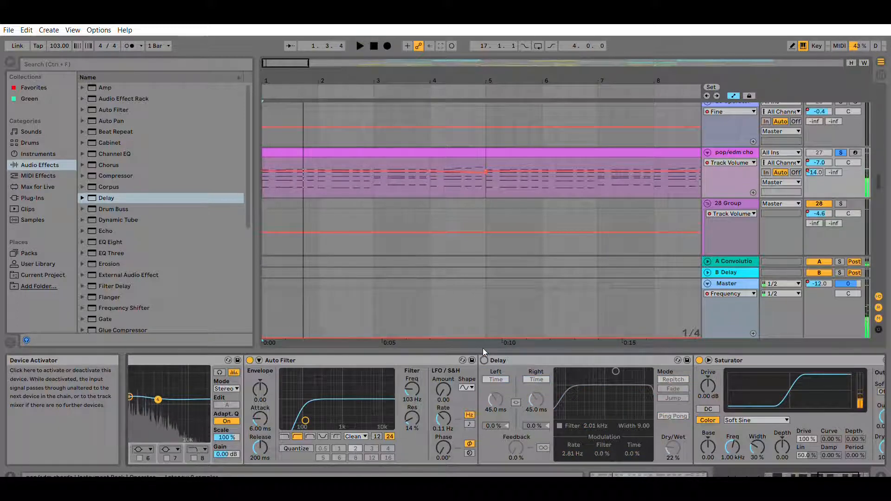
key("0")
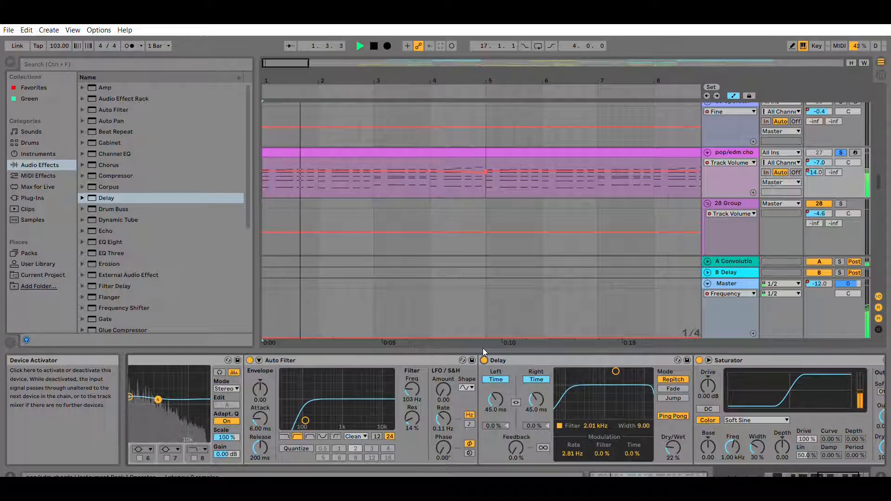
key("space")
left_click_drag(827, 474, 844, 475)
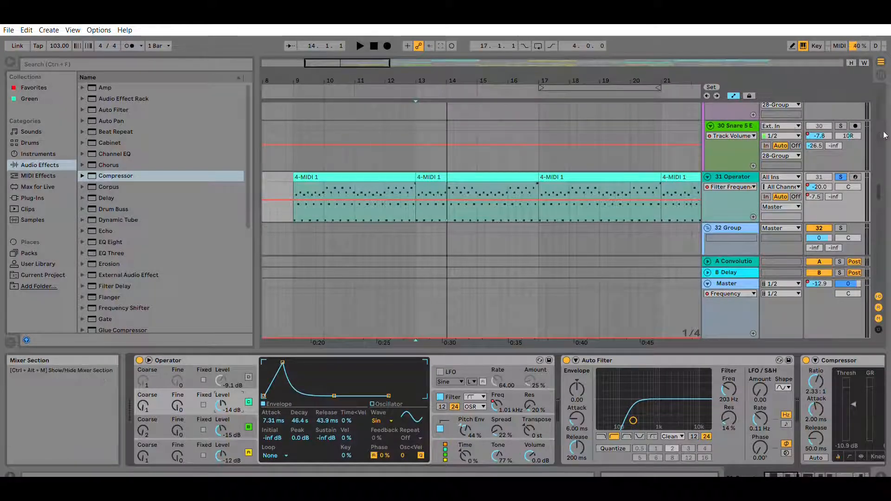
- Examine the 31 Operator track's synth settings, covering its oscillators, pitch envelope and filter
left_click_drag(353, 64, 362, 63)
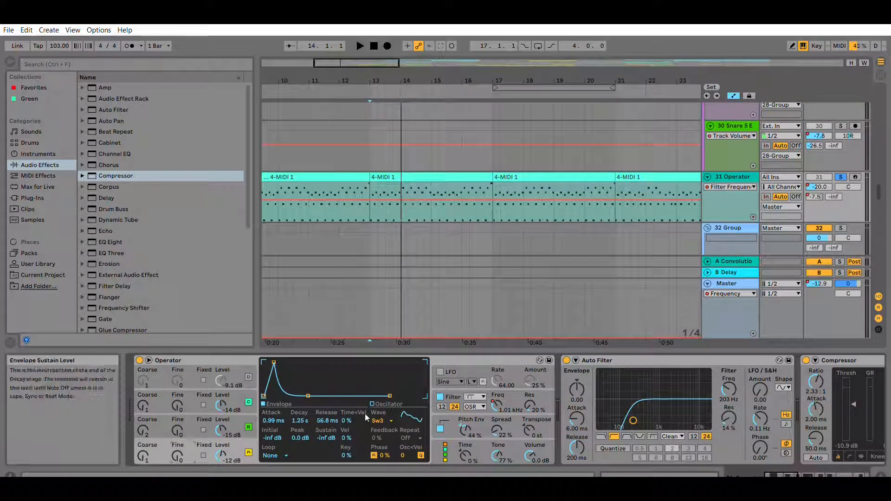
left_click(236, 418)
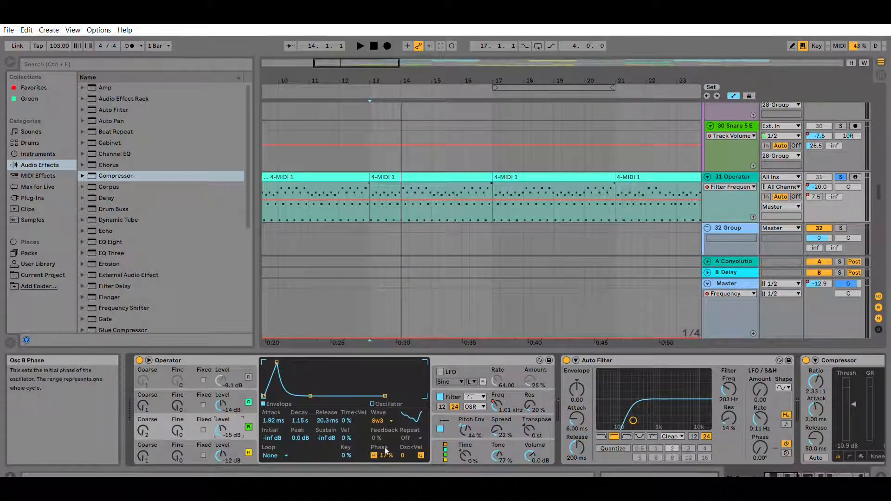
left_click(237, 391)
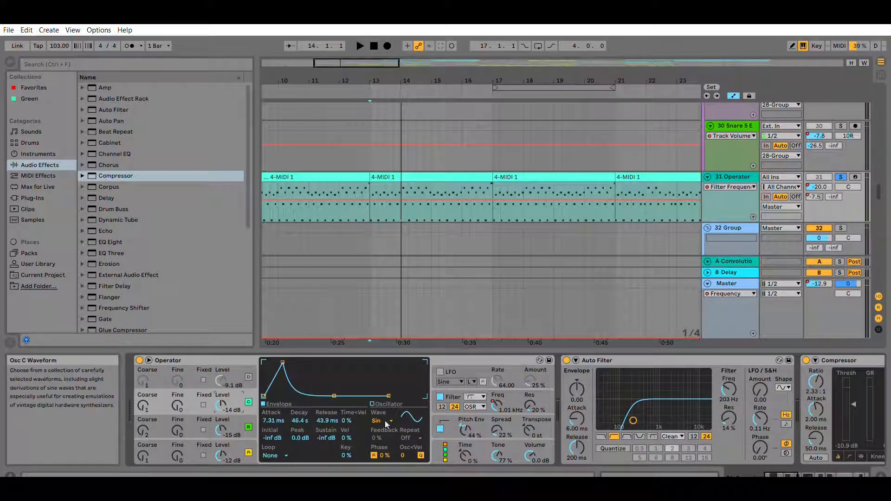
left_click(477, 419)
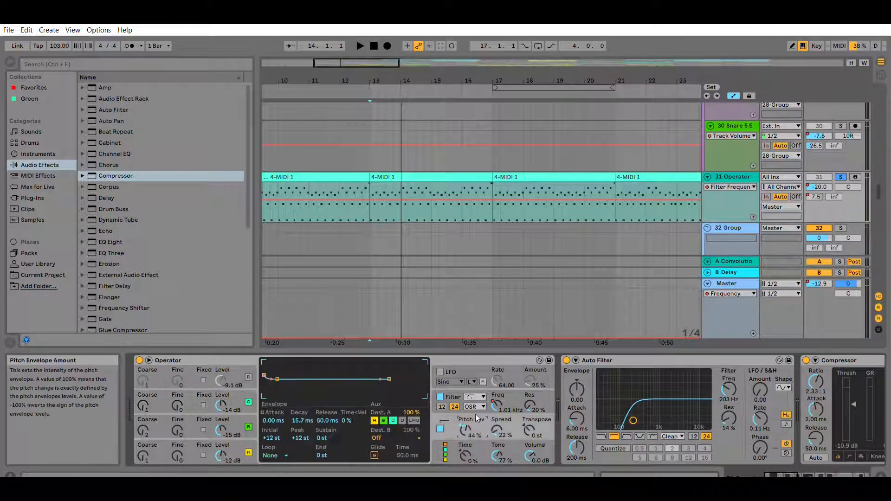
left_click(510, 393)
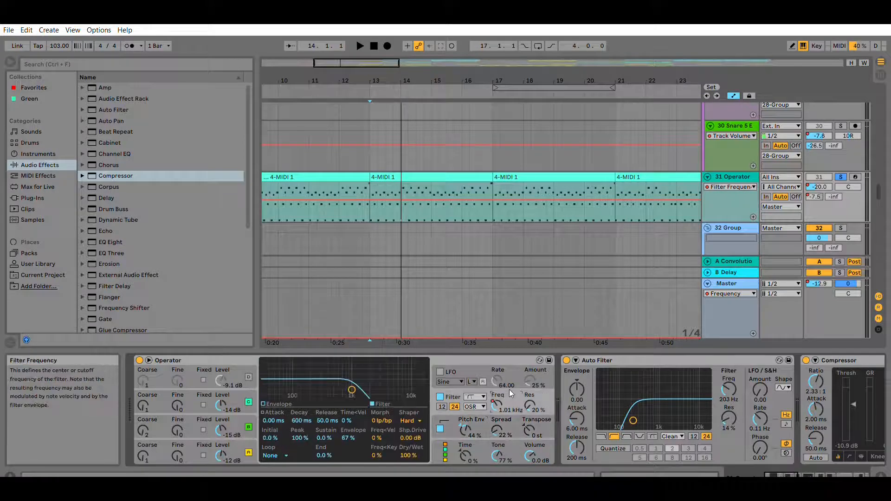
- Review the Auto Filter, Compressor, EQ Eight and Delay settings on the 31 Operator track
left_click_drag(781, 474, 792, 473)
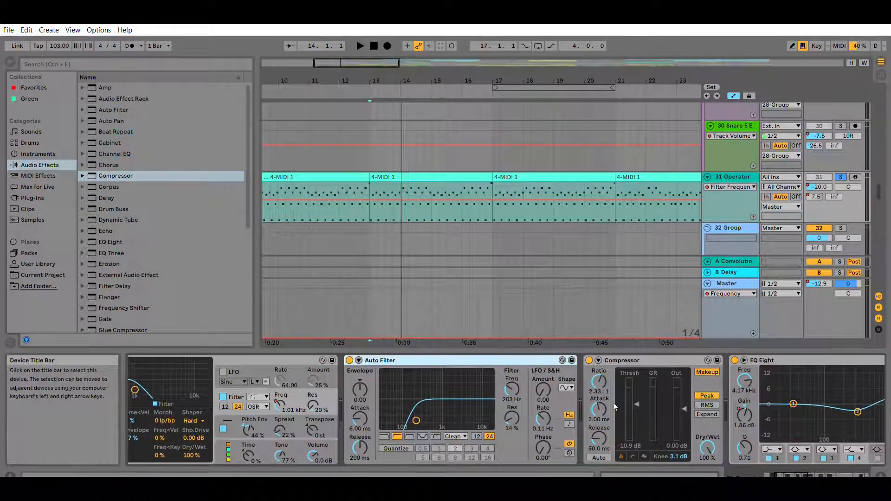
left_click(644, 357)
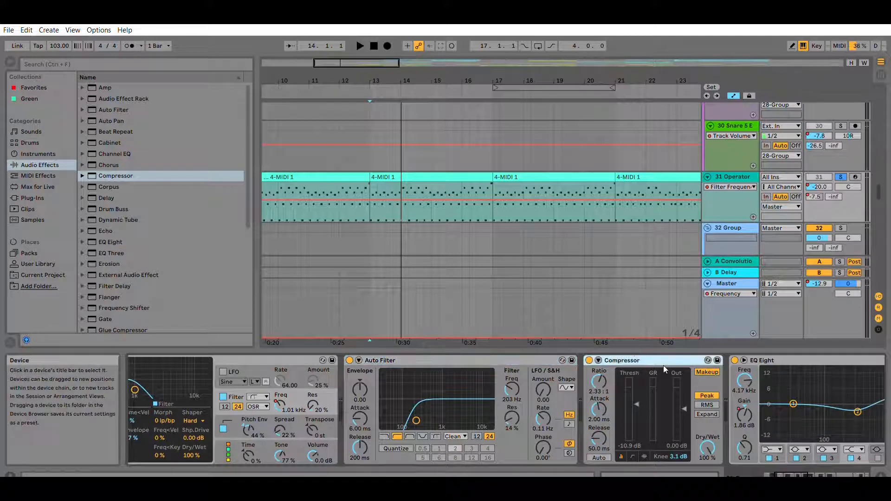
left_click_drag(791, 473, 807, 473)
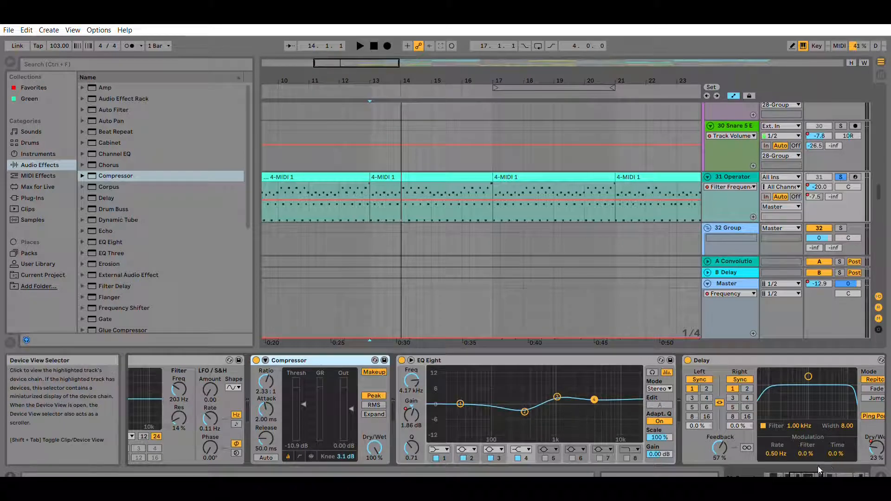
left_click_drag(818, 472, 833, 471)
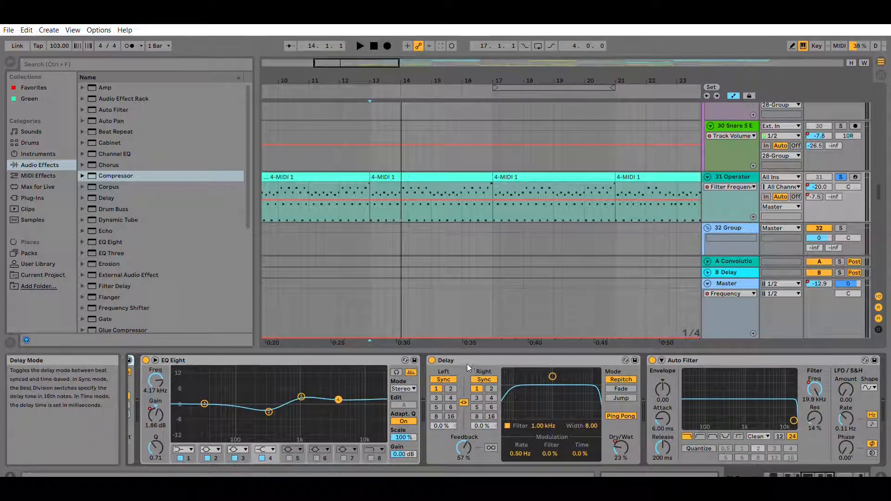
- Compare the 31 Operator track with its Delay off and on by playing from bar 13, leaving the Delay on
left_click(432, 359)
left_click(371, 204)
key("space")
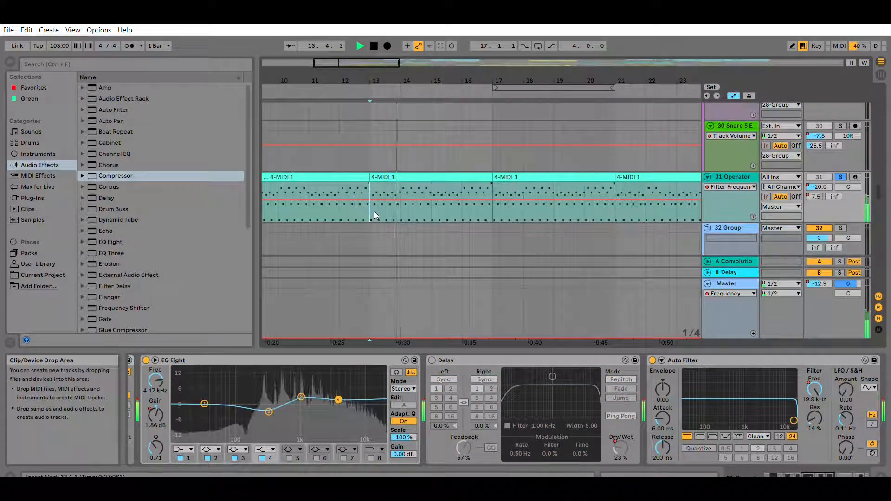
left_click(432, 353)
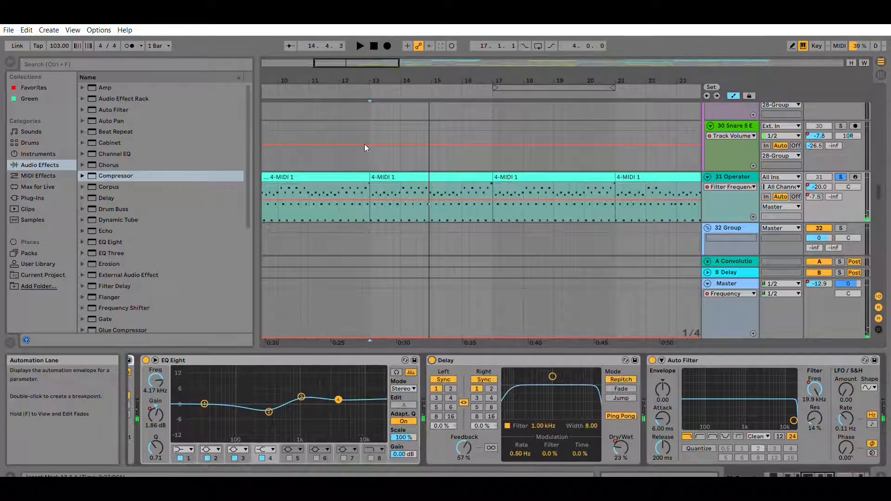
key("space")
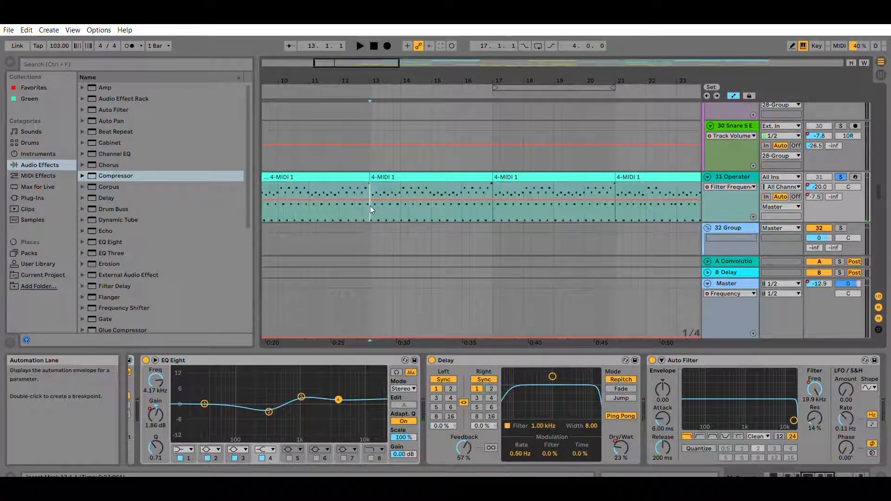
key("space")
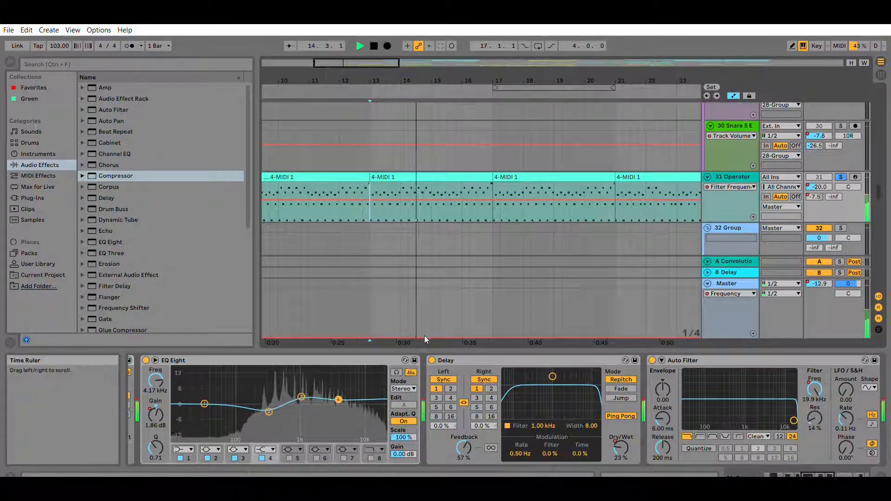
key("space")
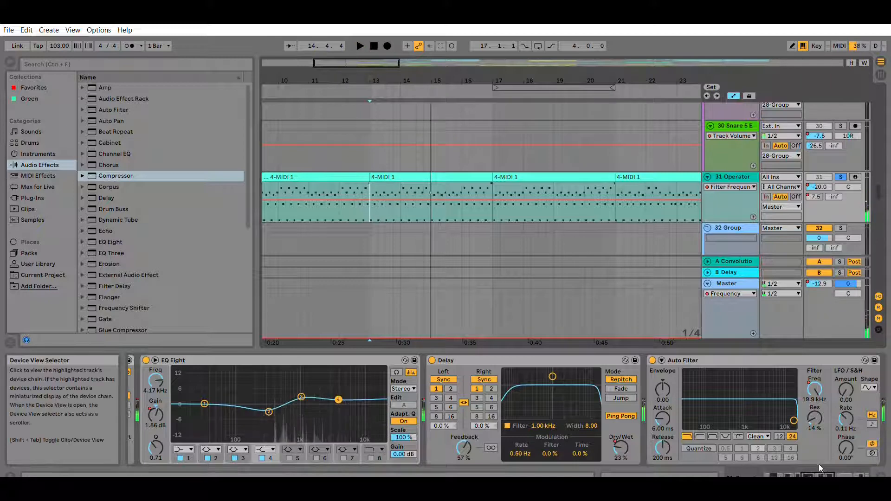
- Review the Convolution Reverb Pro and the sidechained Compressor further along the 31 Operator track's effect chain
left_click_drag(819, 464, 829, 467)
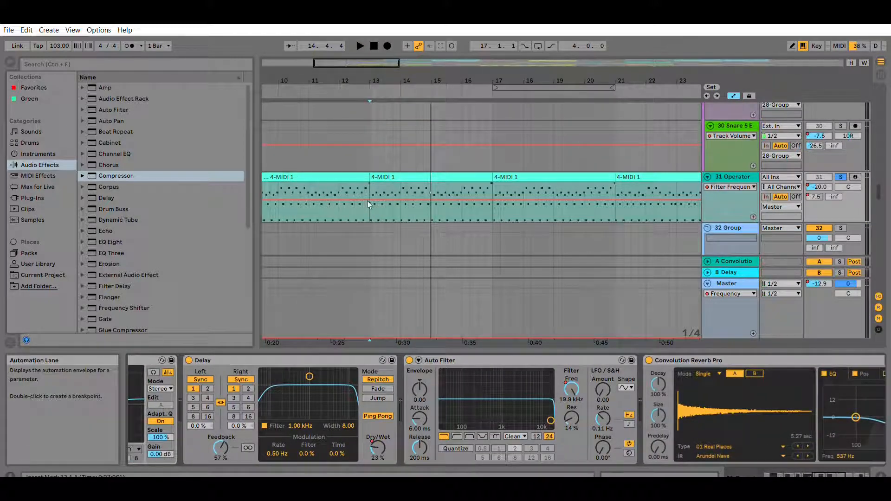
left_click_drag(812, 464, 841, 465)
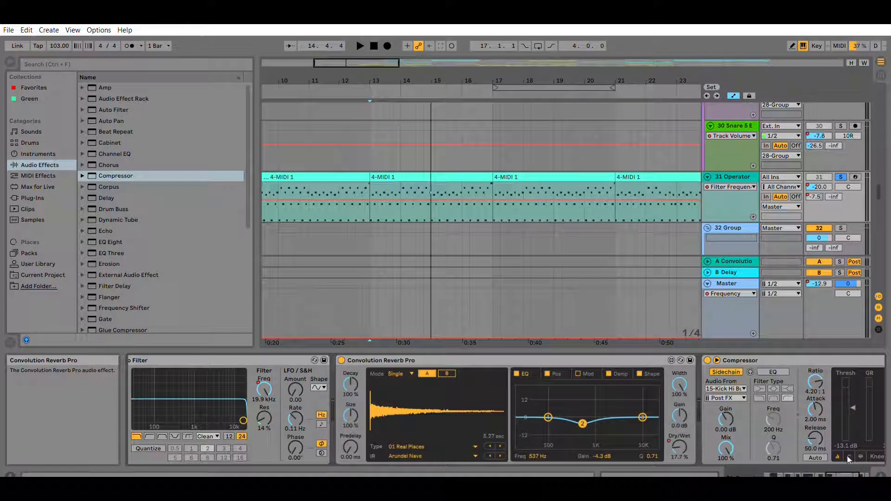
left_click(860, 474)
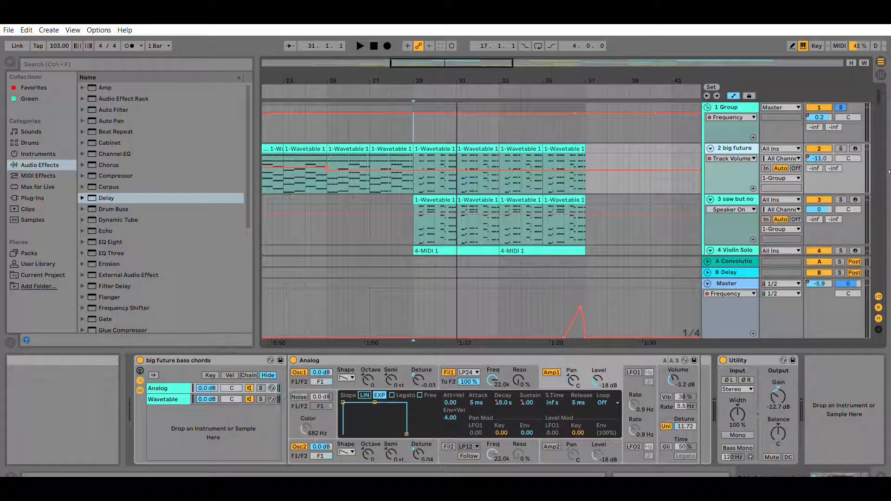
- Play the 1 Group chords from bar 29 and solo the big future track
key("space")
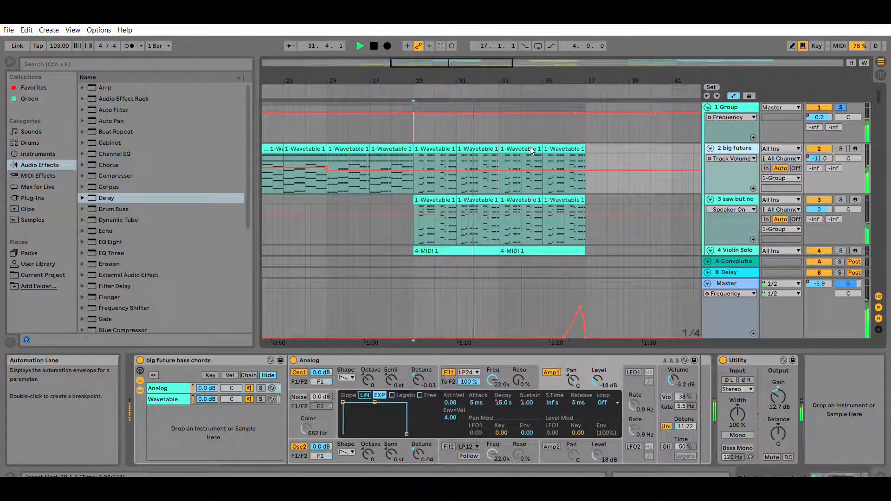
key("space")
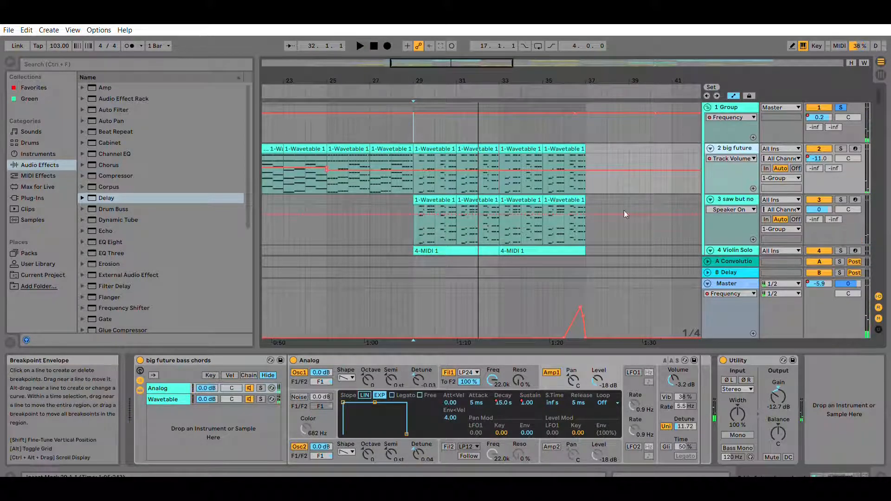
left_click(840, 148)
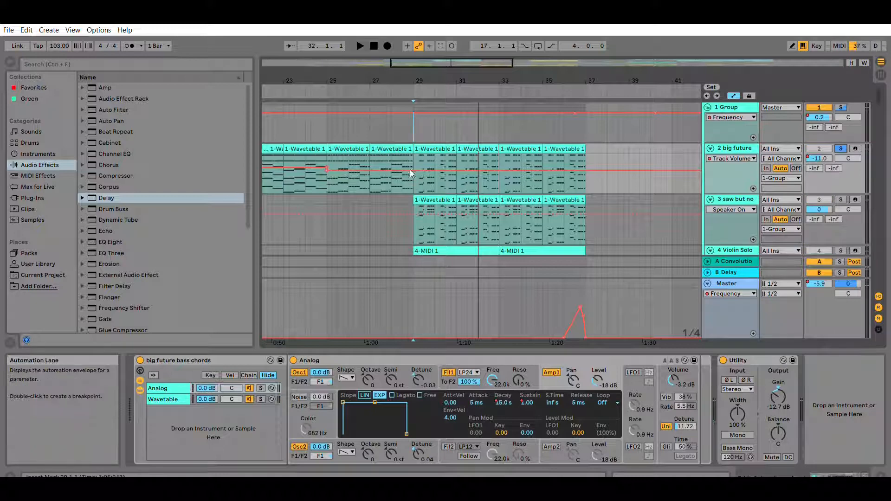
- Play the soloed big future track from bar 29 and inspect the Analog and Wavetable chains of its instrument rack
key("space")
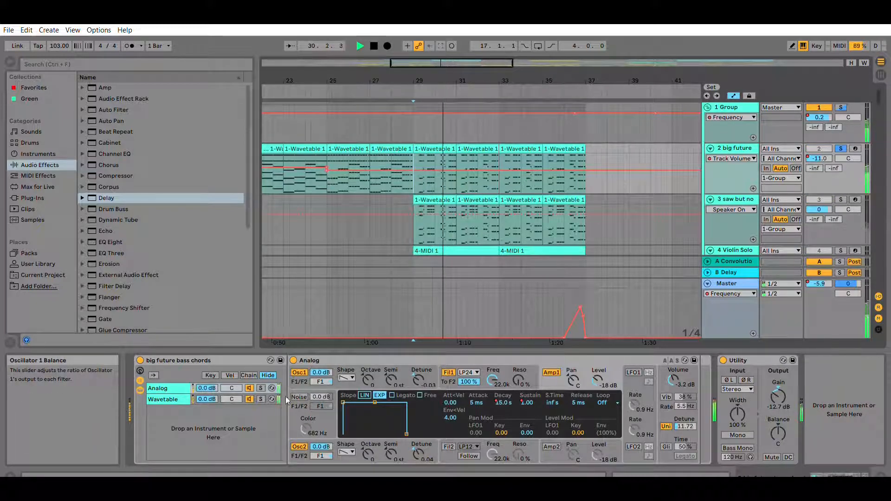
key("space")
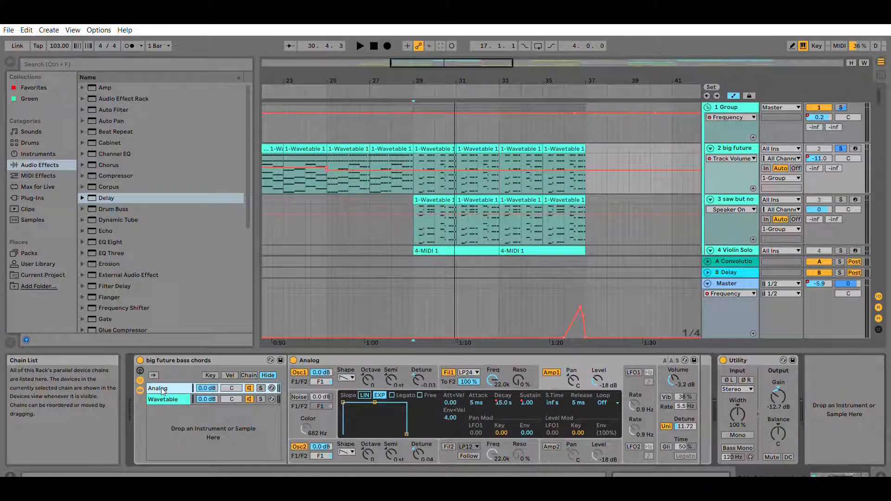
left_click(162, 399)
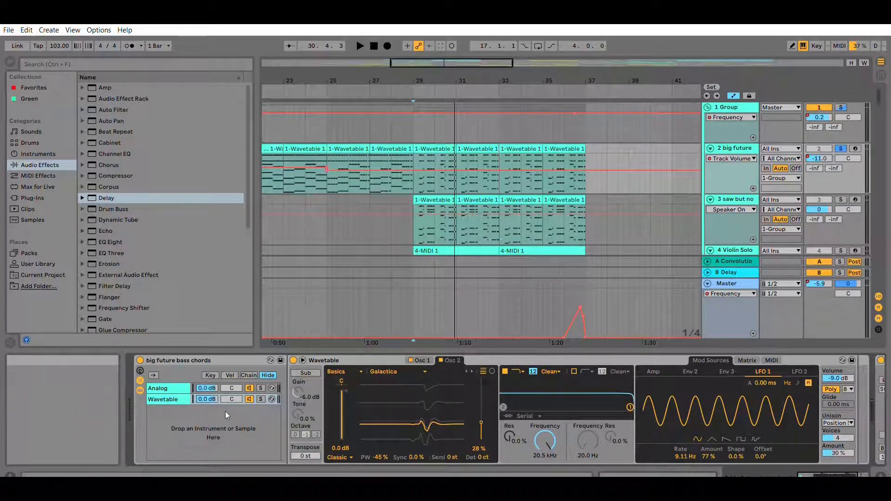
key("space")
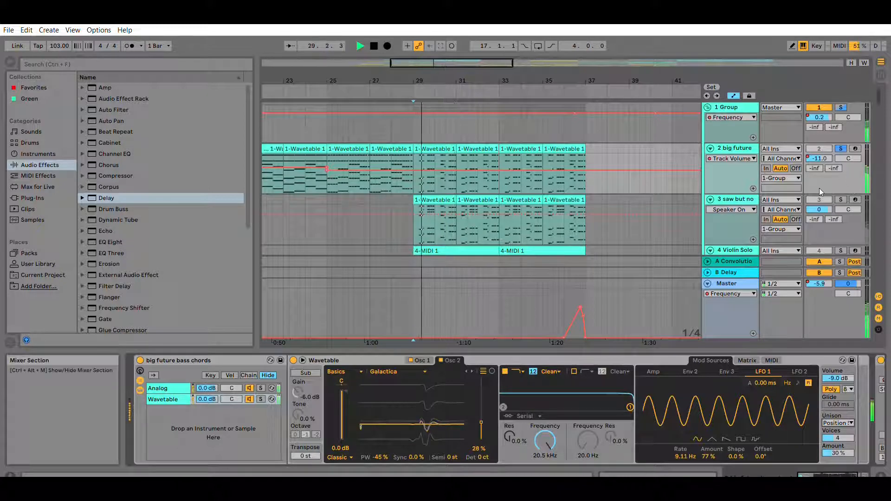
- Solo the saw track, view the second oscillator of its Wavetable and play it from bar 29
scroll(469, 174, "down", 1)
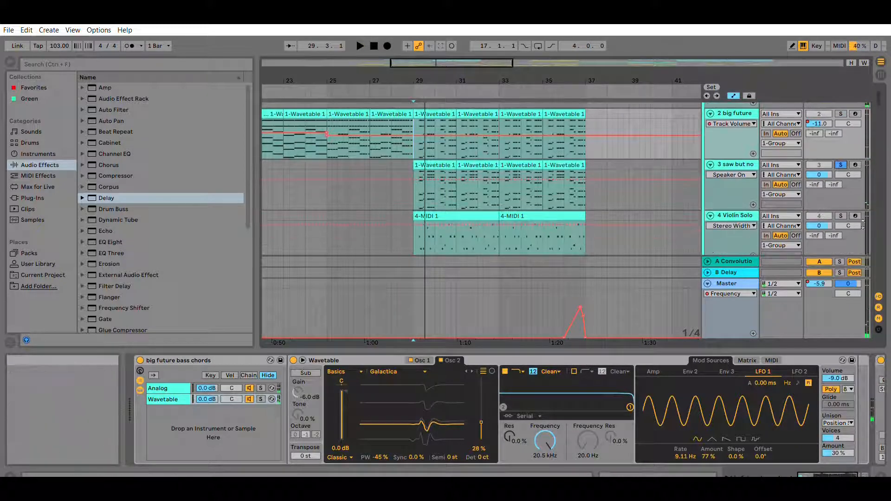
left_click(829, 198)
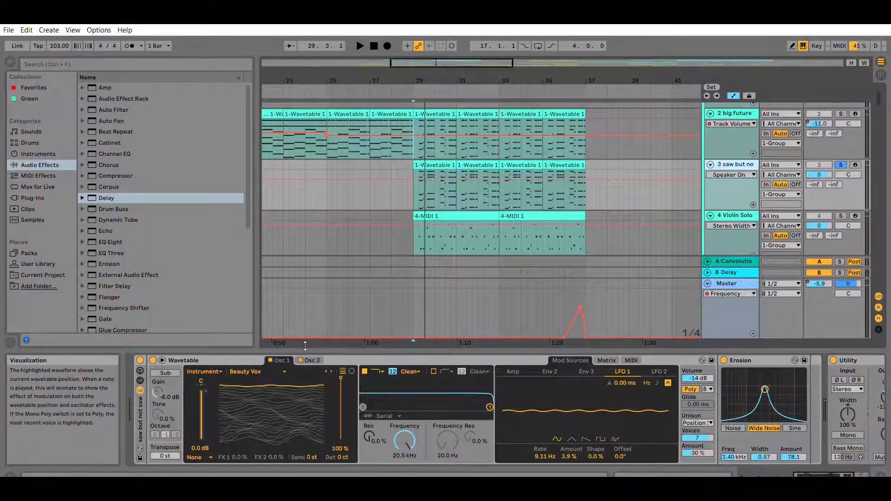
left_click(310, 360)
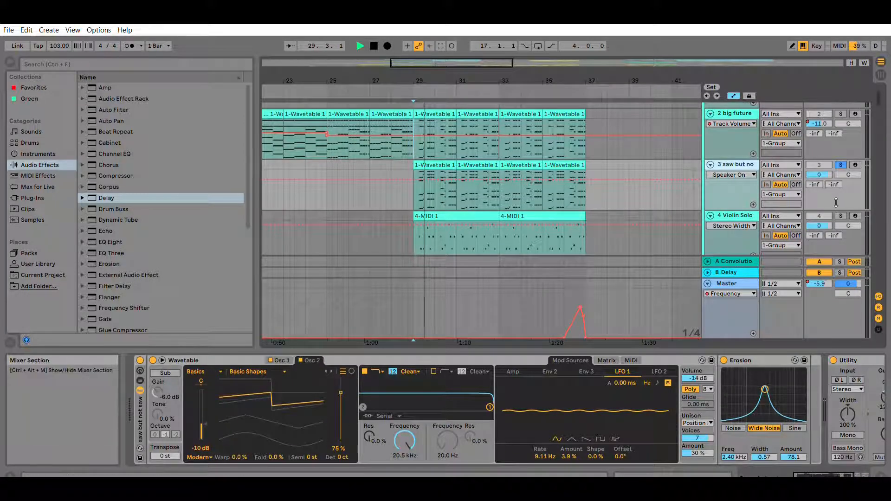
key("space")
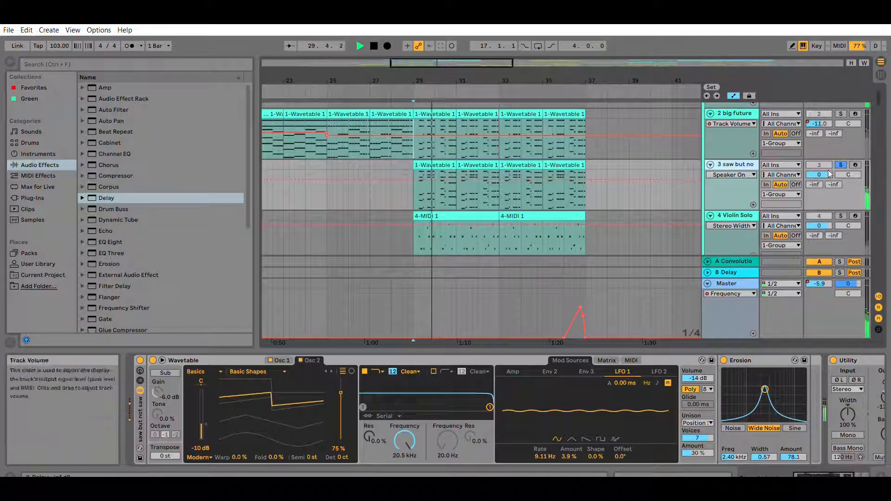
key("space")
- Solo the Violin Solo track and play it from bar 29 while reviewing its EQ Eight, Overdrive and Utility effects
scroll(833, 204, "down", 3)
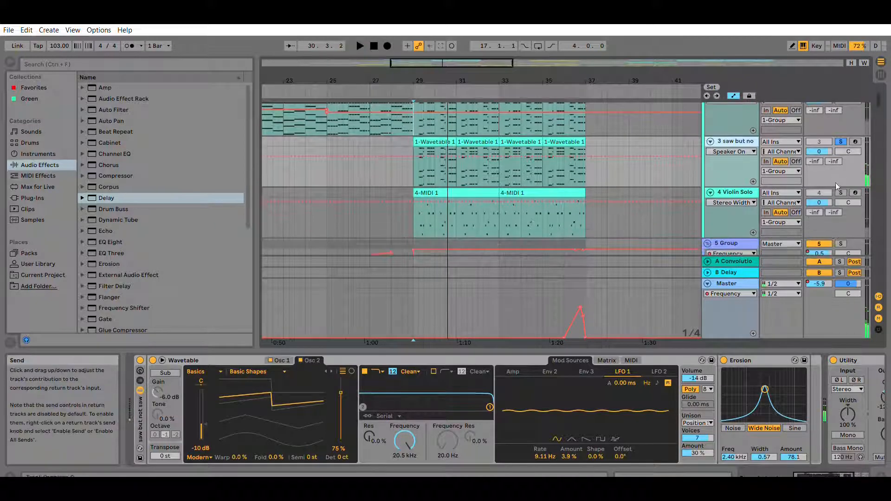
left_click(841, 193)
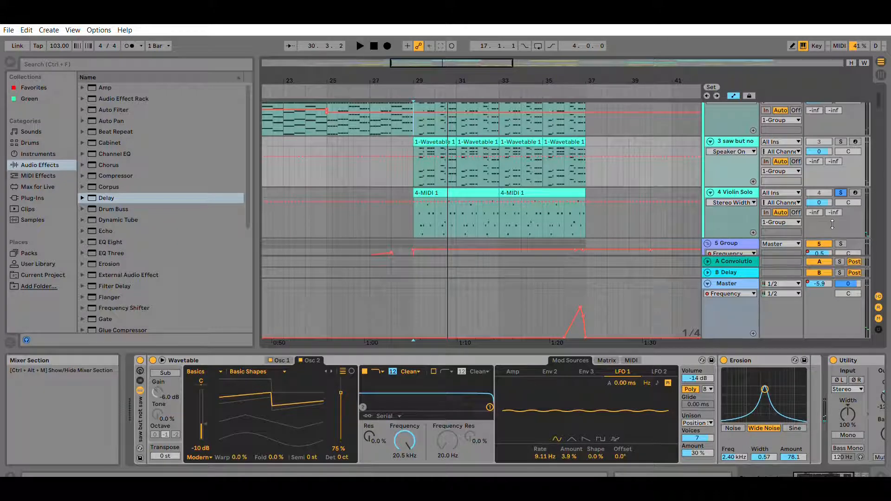
left_click(424, 216)
key("space")
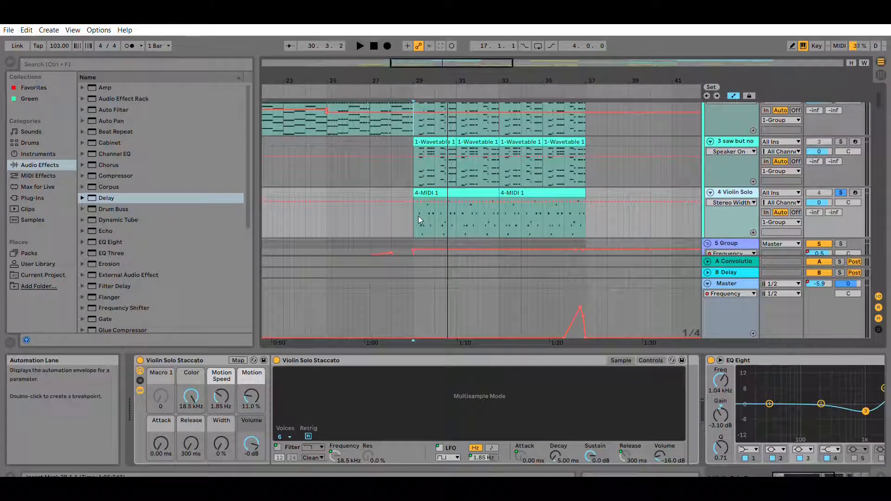
scroll(696, 392, "down", 10)
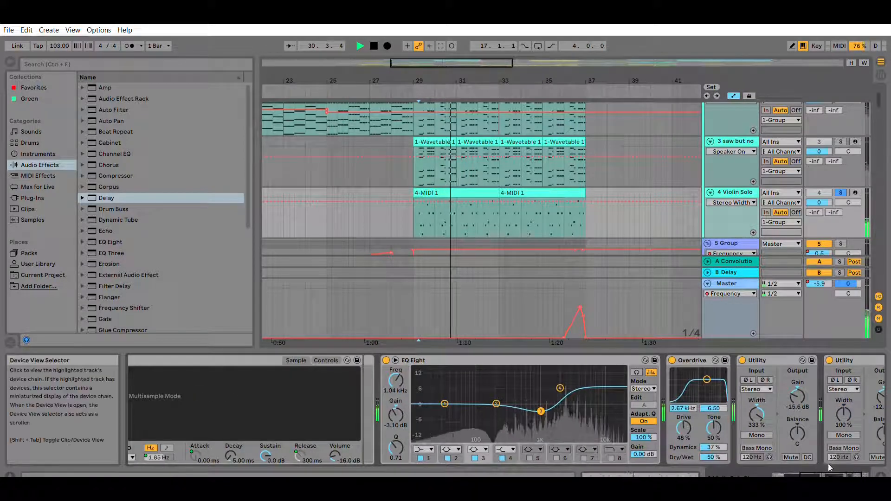
scroll(783, 435, "down", 3)
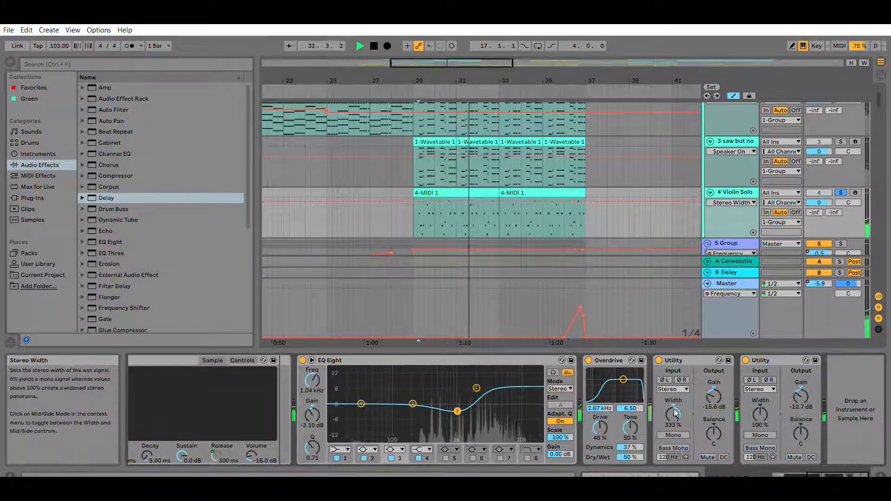
key("space")
- Switch the solo from the Violin Solo track to the whole 1 Group and review its reverb, Auto Filter and EQ Eight settings
left_click(842, 179)
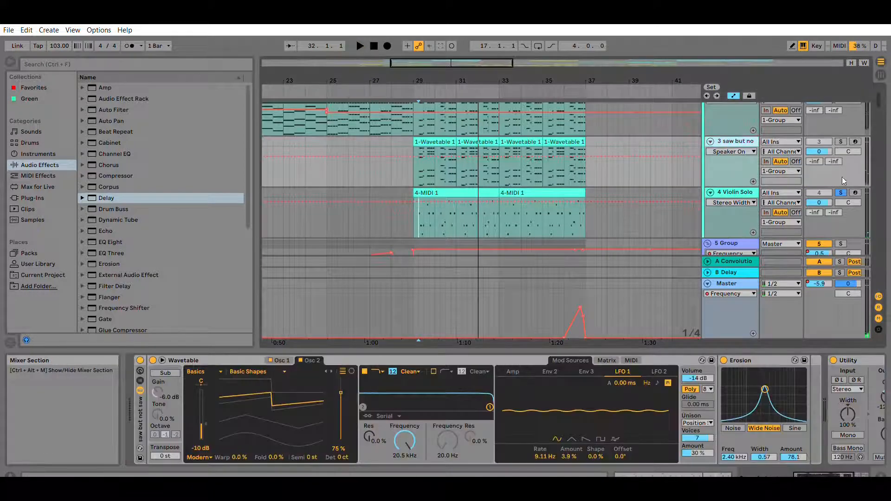
left_click(841, 192)
scroll(844, 187, "up", 2)
left_click(841, 108)
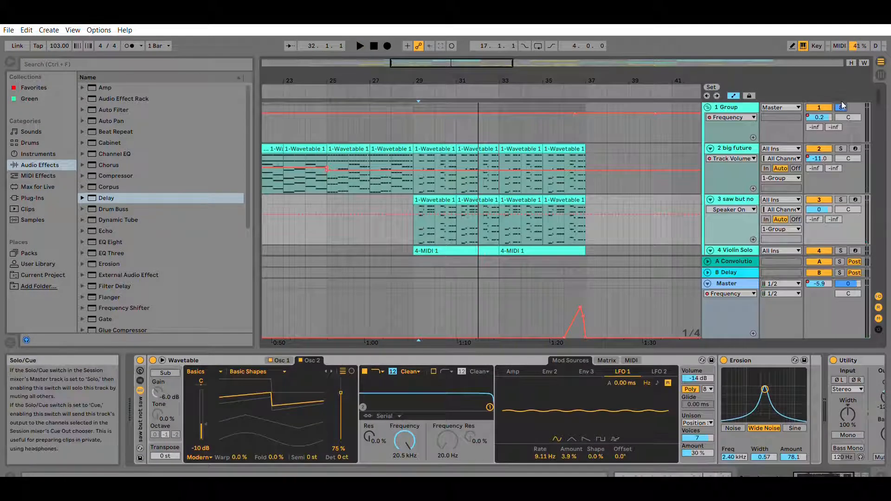
left_click(818, 474)
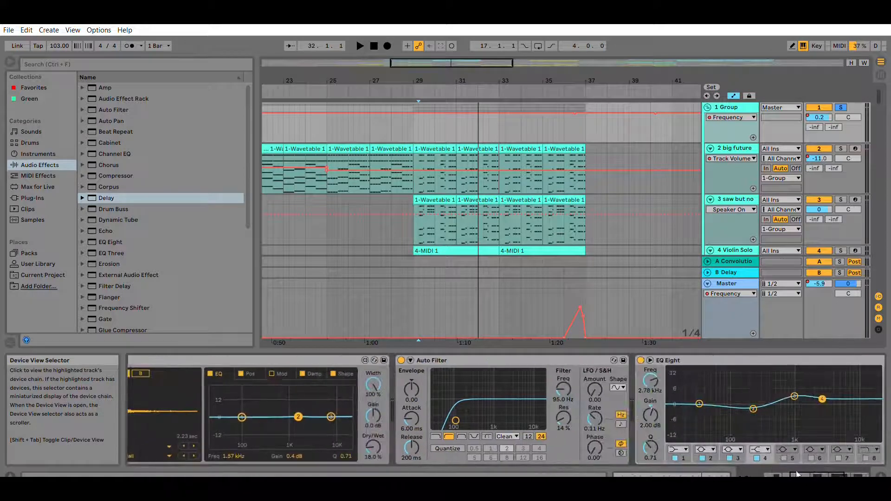
left_click(826, 474)
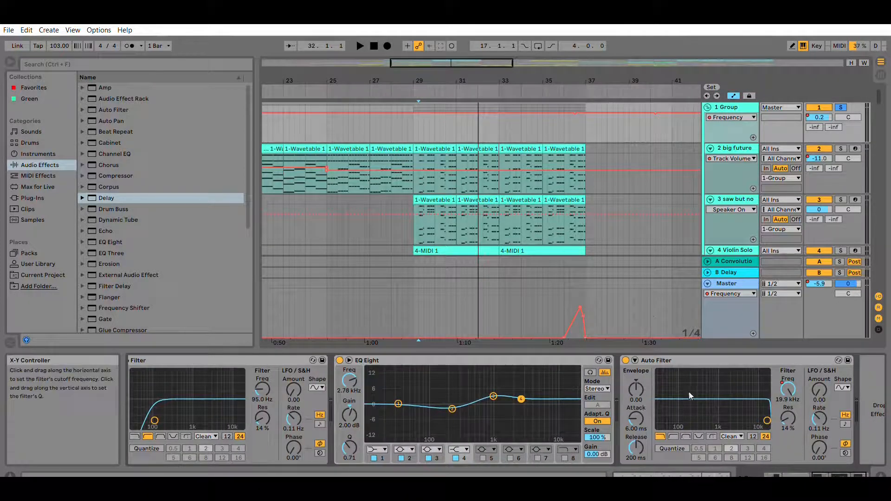
key("space")
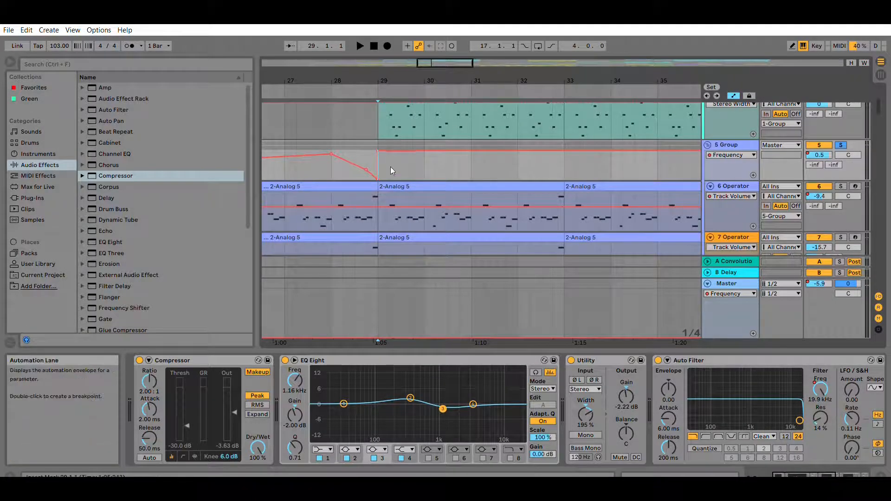
- Solo the 6 Operator track inside 5 Group and play it from bar 29
scroll(551, 187, "down", 2)
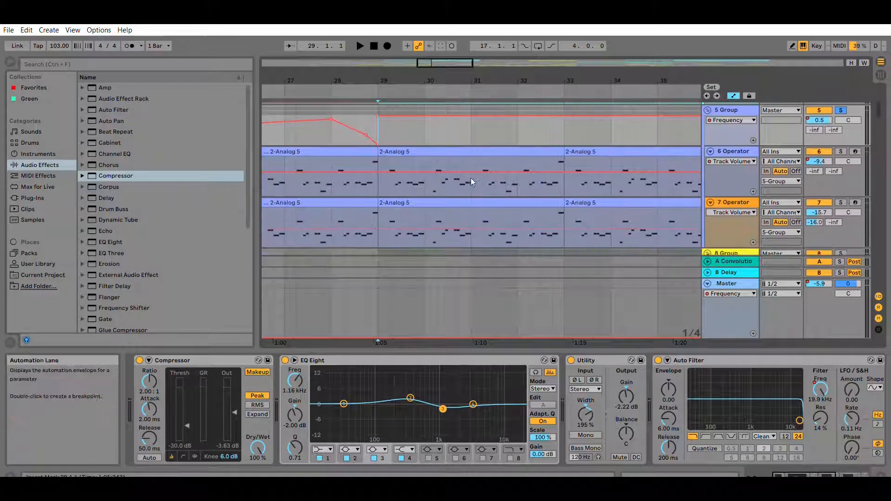
scroll(471, 181, "up", 1)
left_click(827, 207)
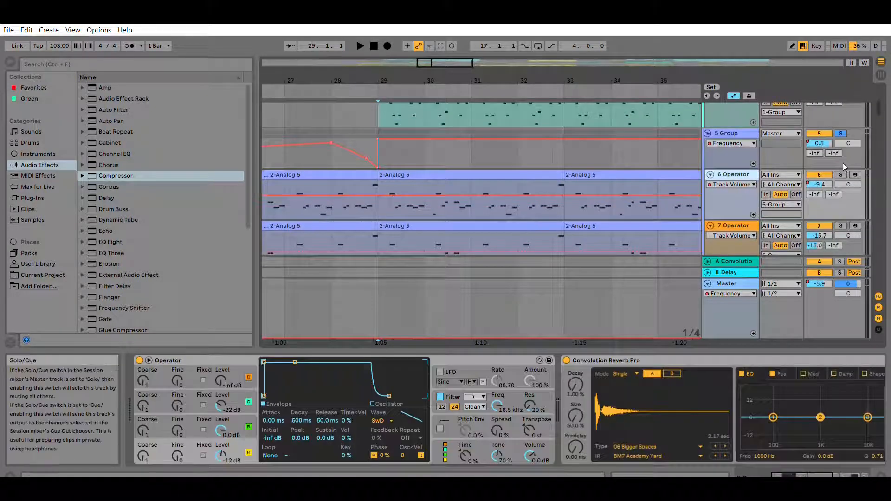
left_click(840, 175)
left_click(379, 204)
key("space")
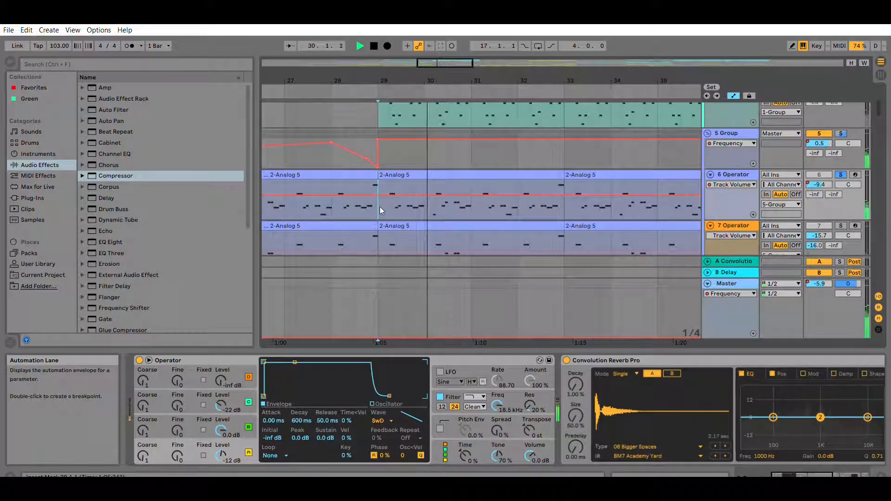
key("space")
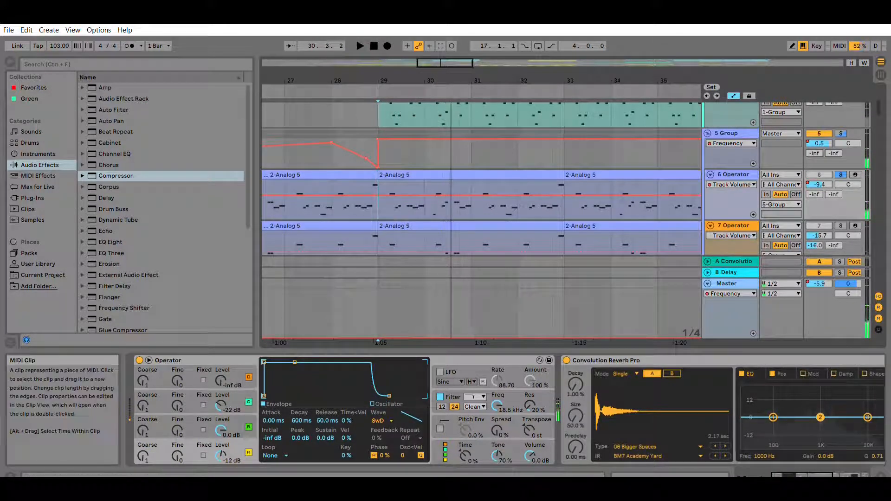
- Review the 6 Operator track's oscillator and filter settings, along with its Convolution Reverb Pro, sidechained Compressor and Utility
left_click(237, 423)
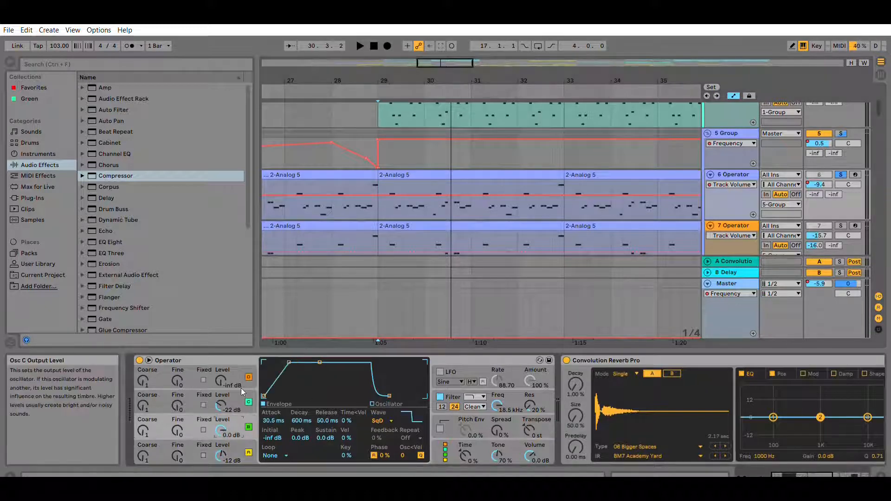
left_click(241, 392)
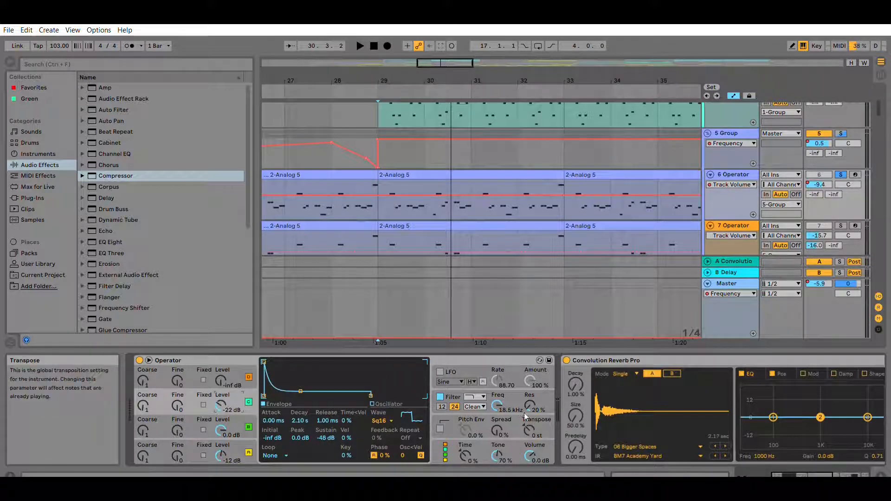
left_click(510, 390)
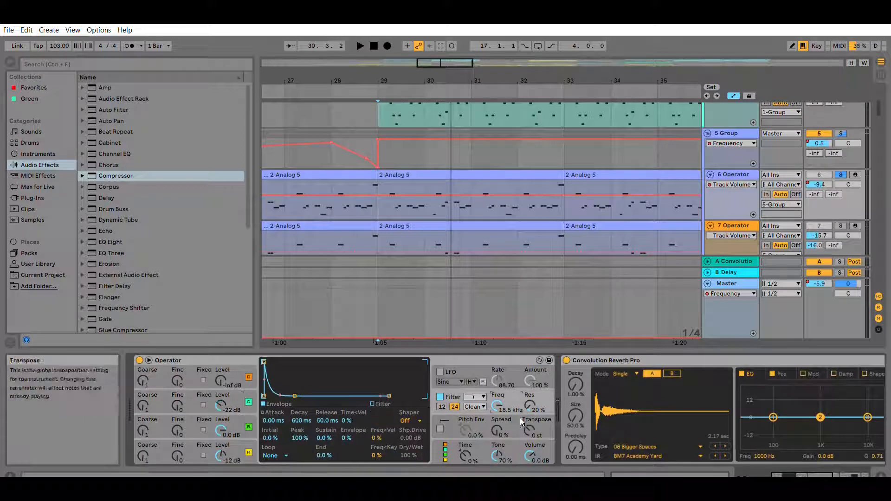
left_click(816, 470)
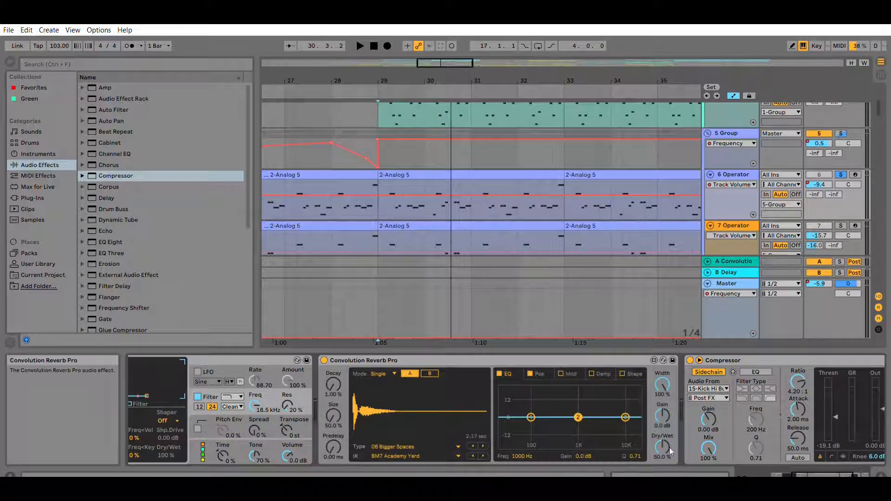
left_click_drag(820, 471, 841, 471)
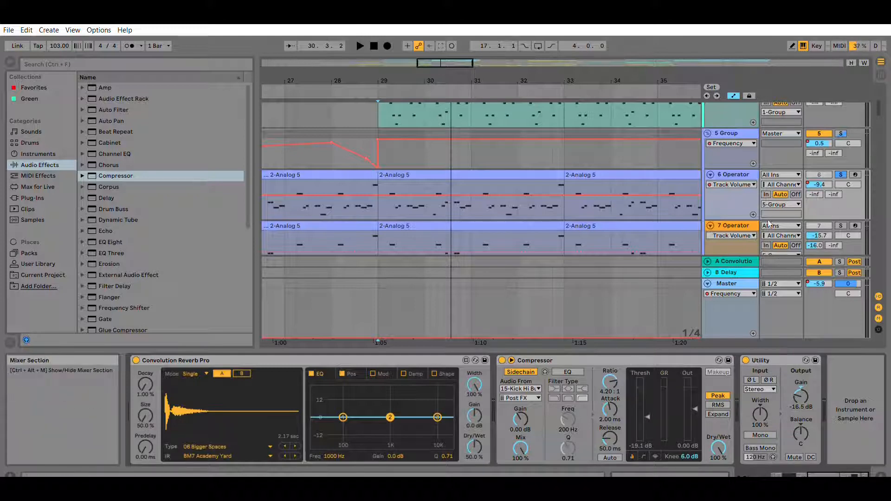
- Solo the 7 Operator track, play it from bar 29 and review its Overdrive, Compressor, Utility and Convolution Reverb Pro
scroll(826, 211, "down", 1)
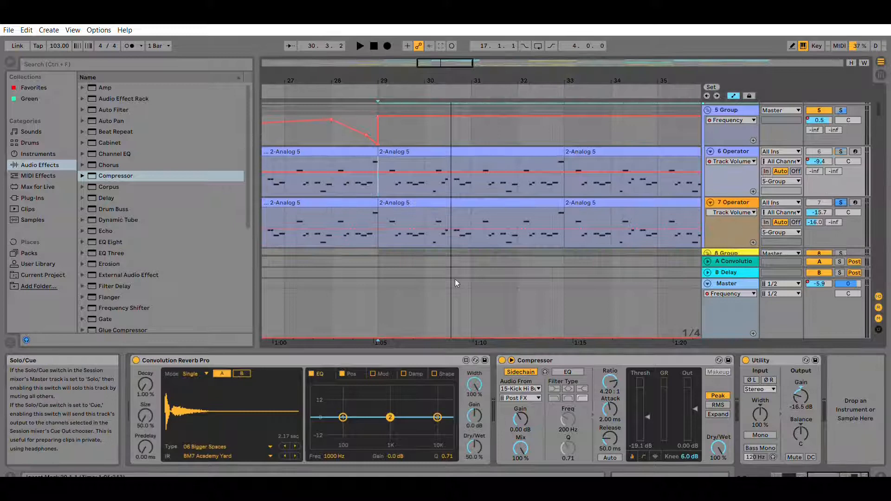
left_click(380, 231)
key("space")
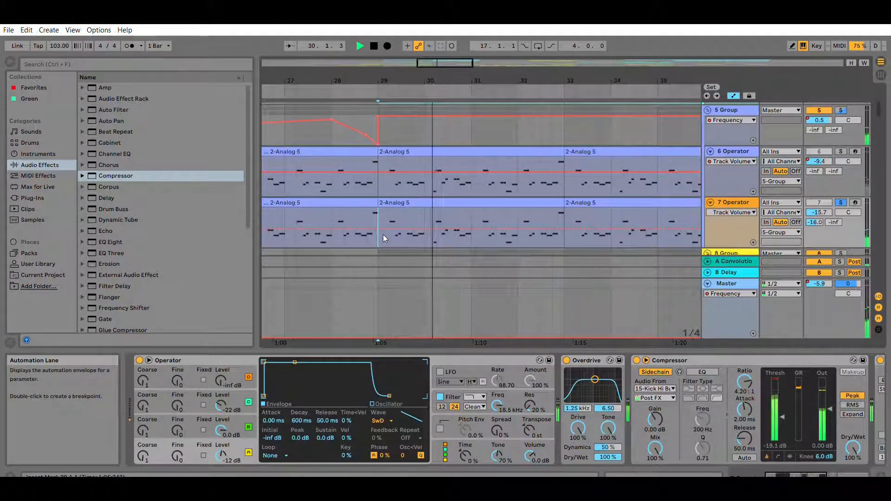
key("space")
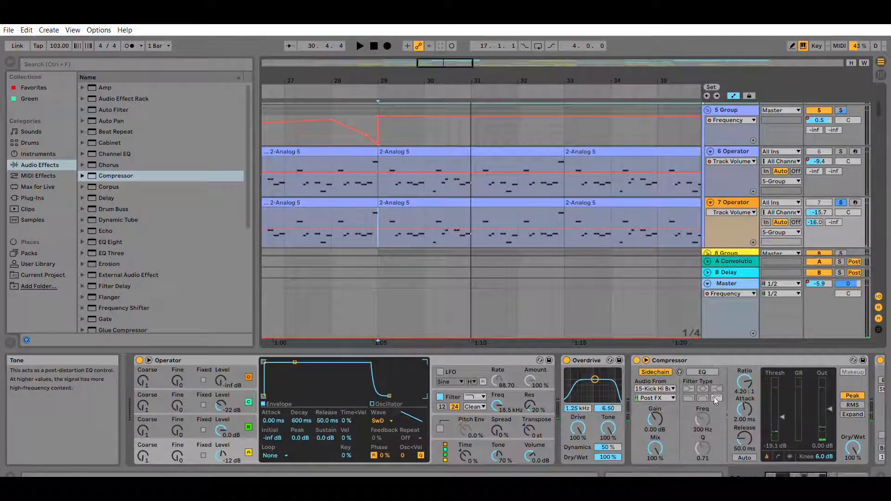
left_click_drag(804, 473, 843, 469)
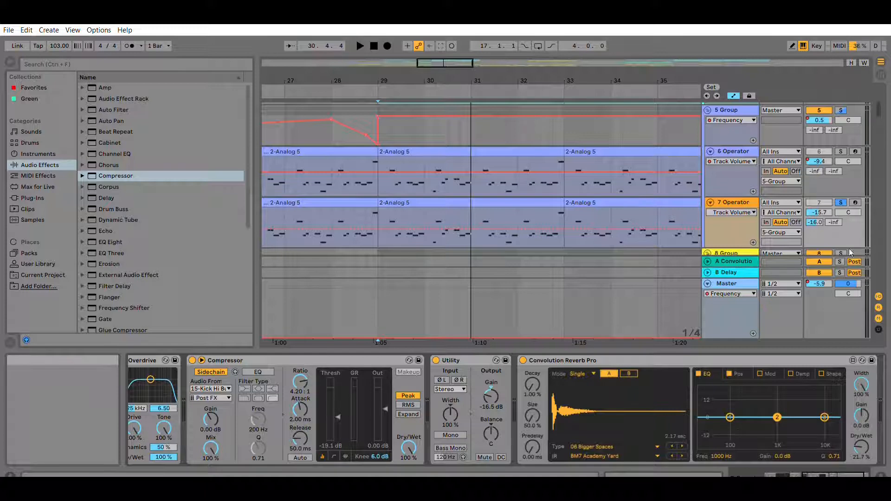
- Switch the solo back to the whole 5 Group and play both Operator tracks together
scroll(843, 189, "up", 1)
left_click(841, 133)
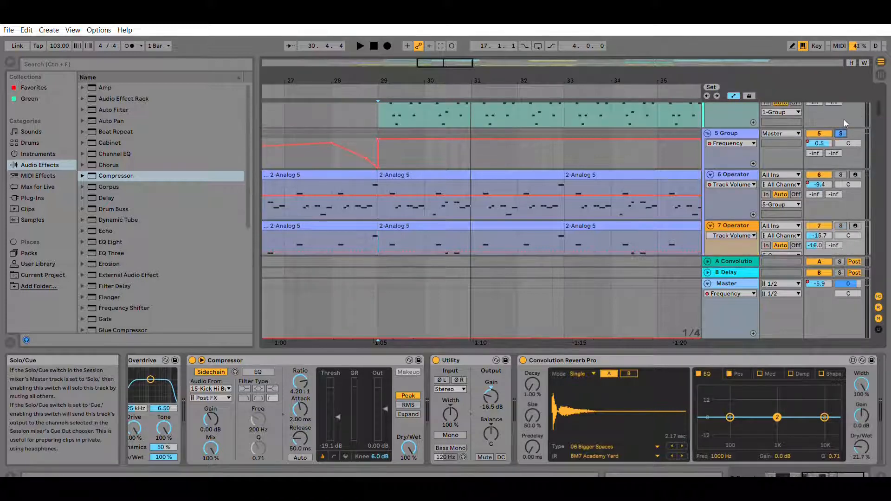
key("space")
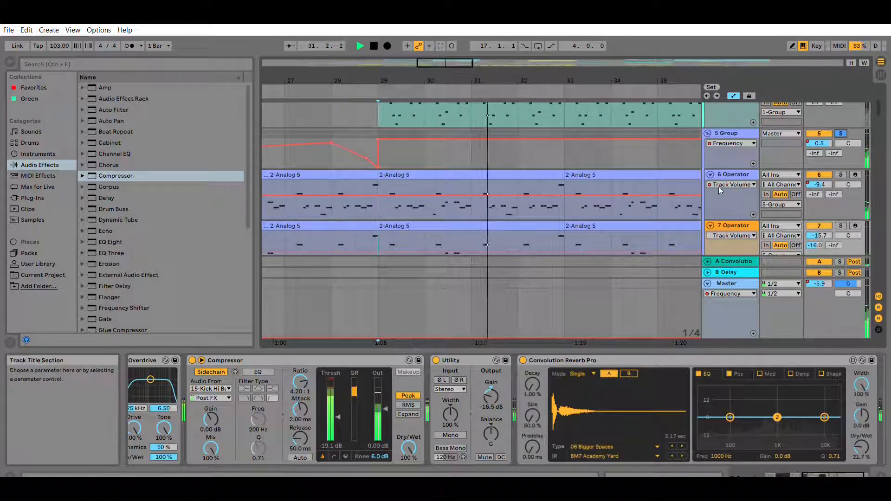
key("space")
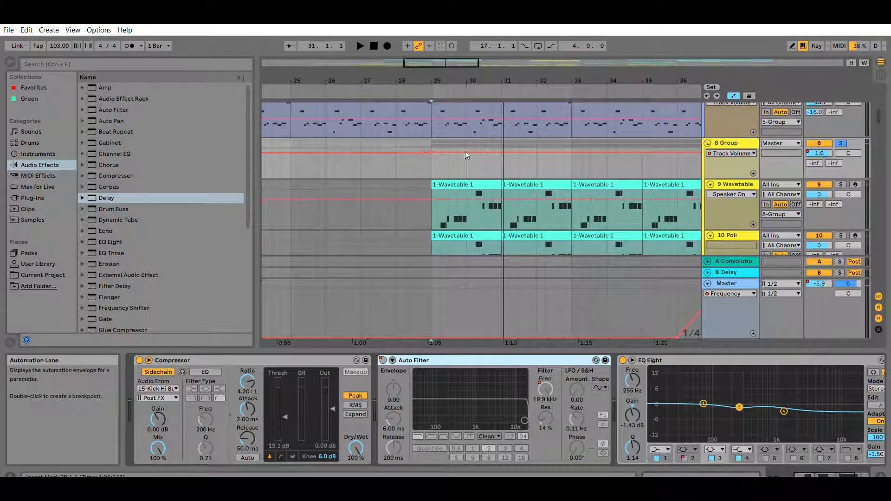
- Play the soloed 8 Group from bar 29
left_click(436, 162)
key("space")
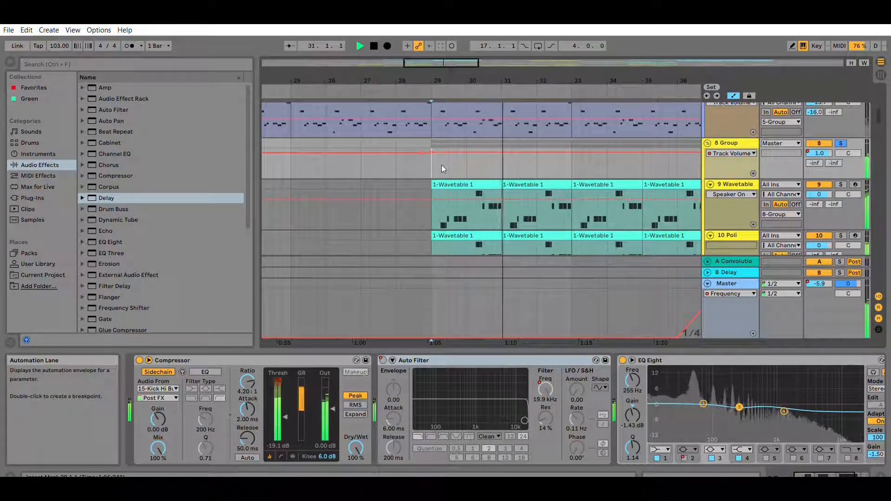
- Stop playback and review the 8 Group's Auto Filter, EQ Eight and Utility settings
key("space")
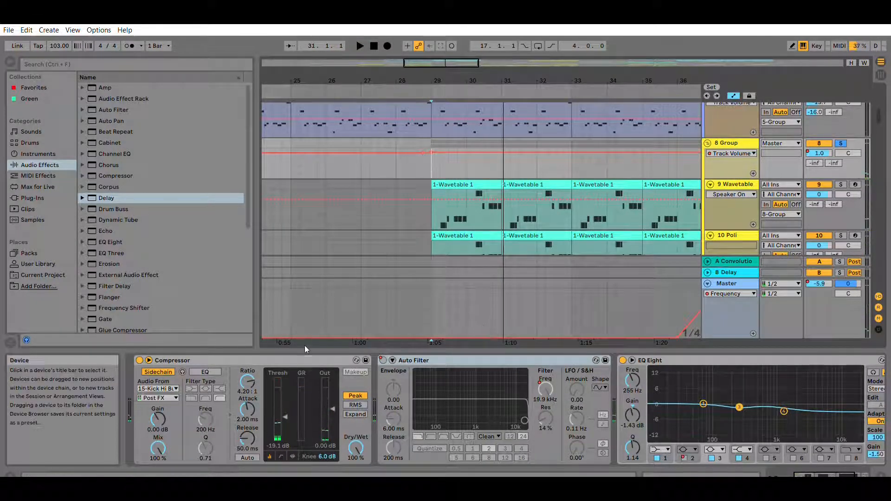
left_click(537, 354)
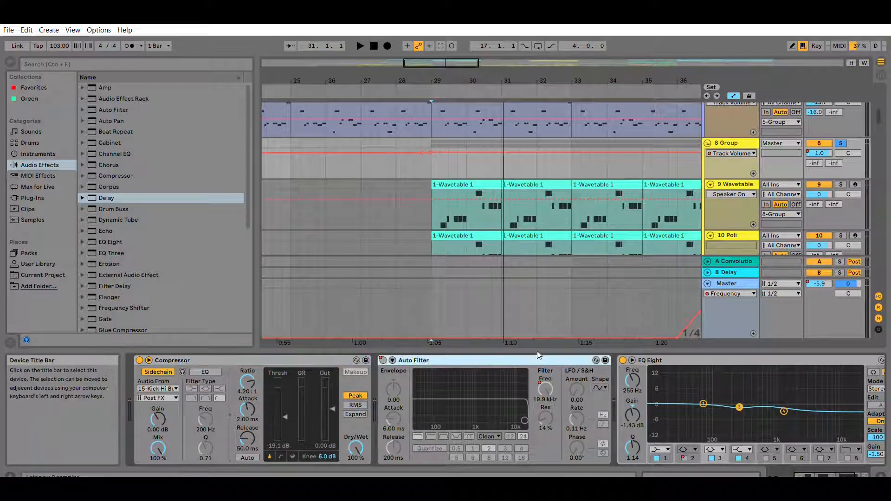
left_click_drag(831, 476, 847, 469)
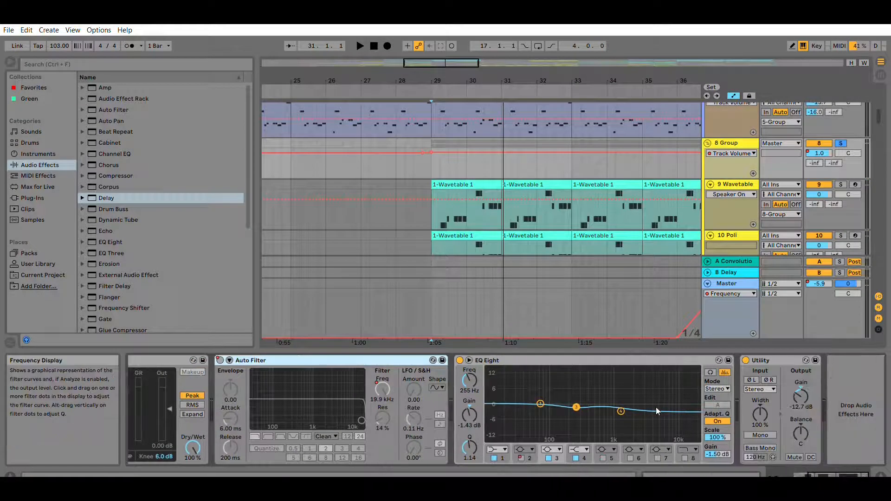
left_click(635, 354)
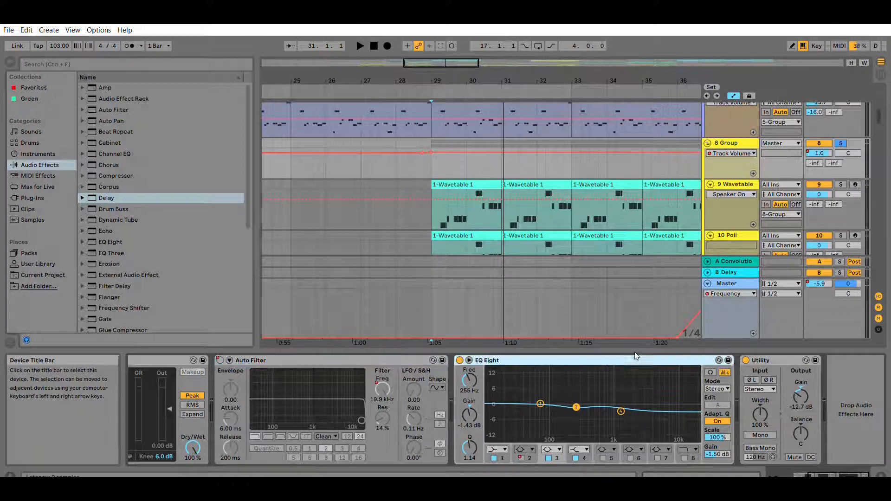
left_click(780, 358)
- Solo the 9 Wavetable track, play it and review its second oscillator, amp envelope, Frequency Shifter and Saturator
scroll(846, 201, "down", 1)
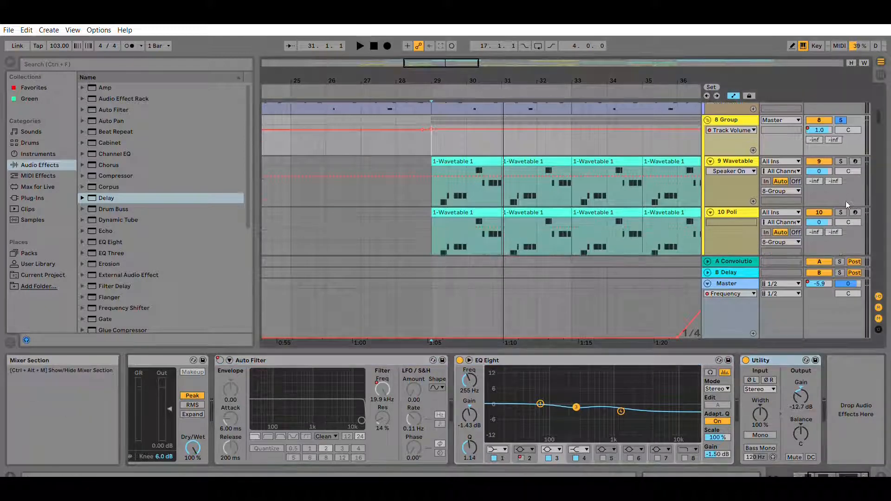
scroll(843, 174, "down", 3)
scroll(844, 172, "up", 2)
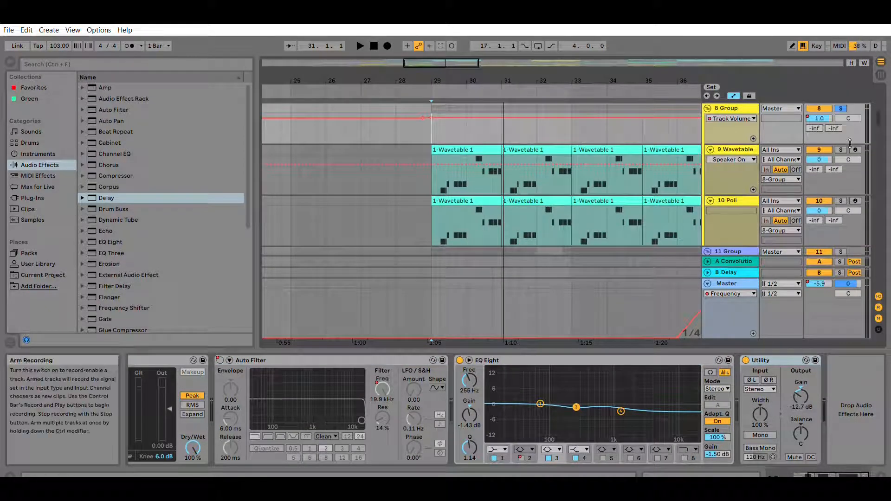
left_click(842, 150)
left_click(837, 176)
key("space")
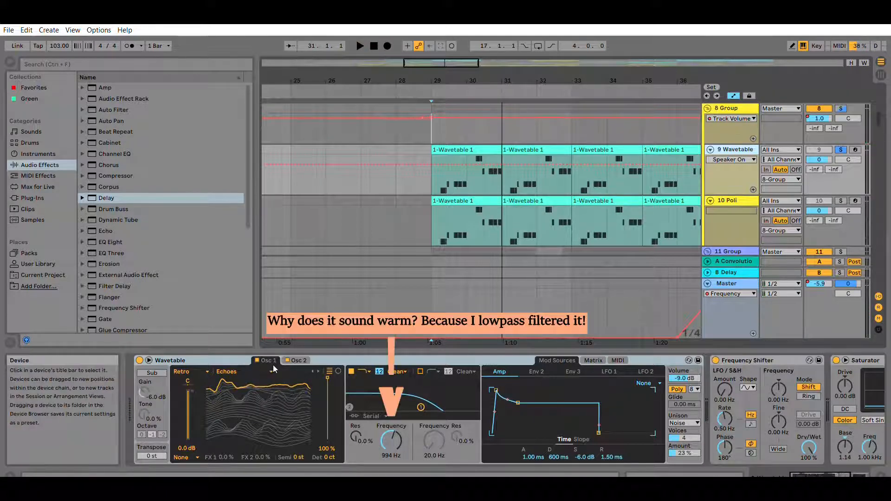
left_click(297, 361)
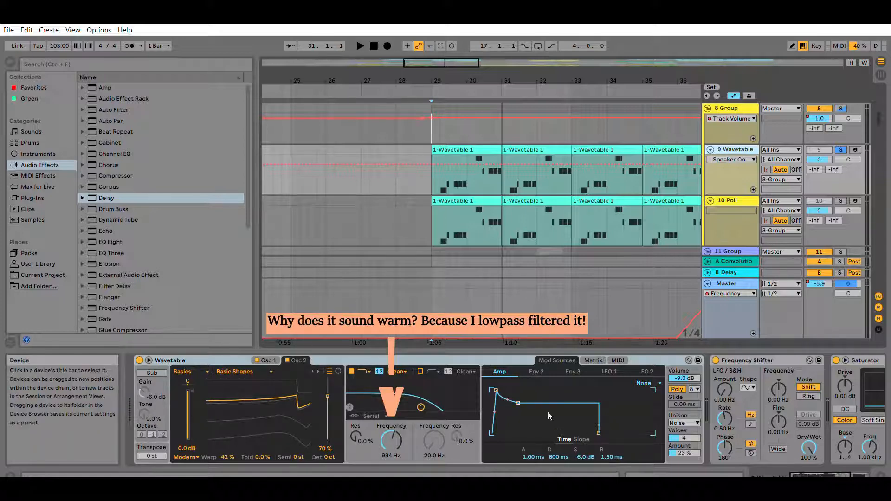
left_click_drag(818, 474, 827, 466)
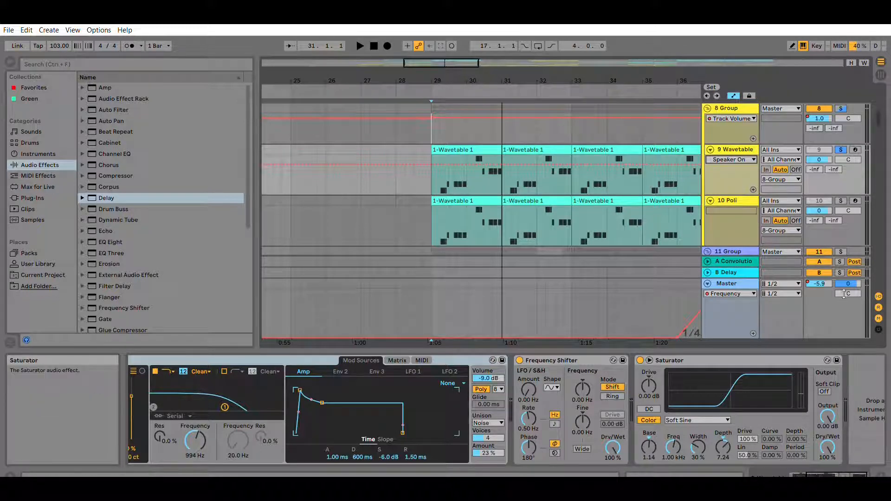
- Solo the 10 Poli track and audition its clip around bar 29 with its Poli settings shown
scroll(844, 175, "down", 1)
left_click(840, 189)
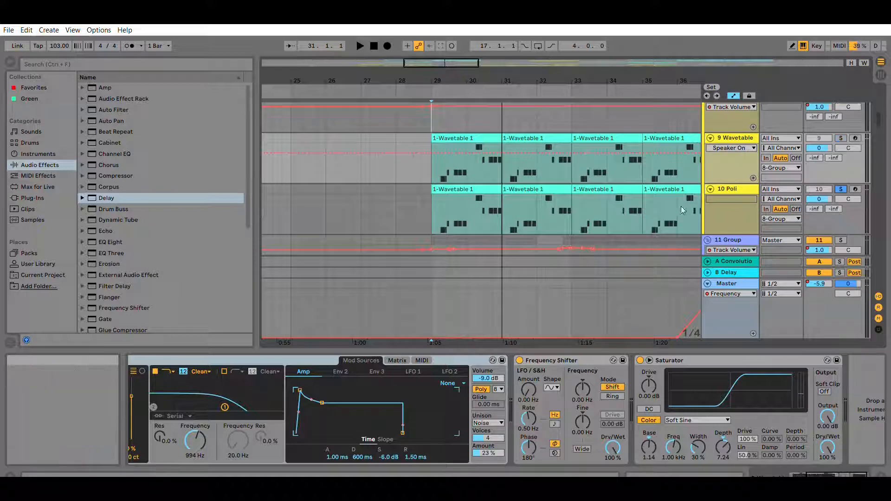
left_click(432, 210)
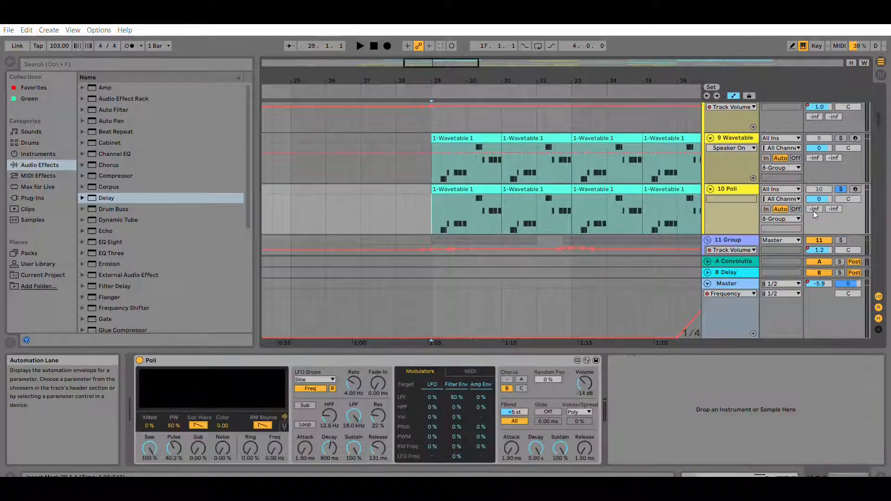
left_click(438, 207)
key("space")
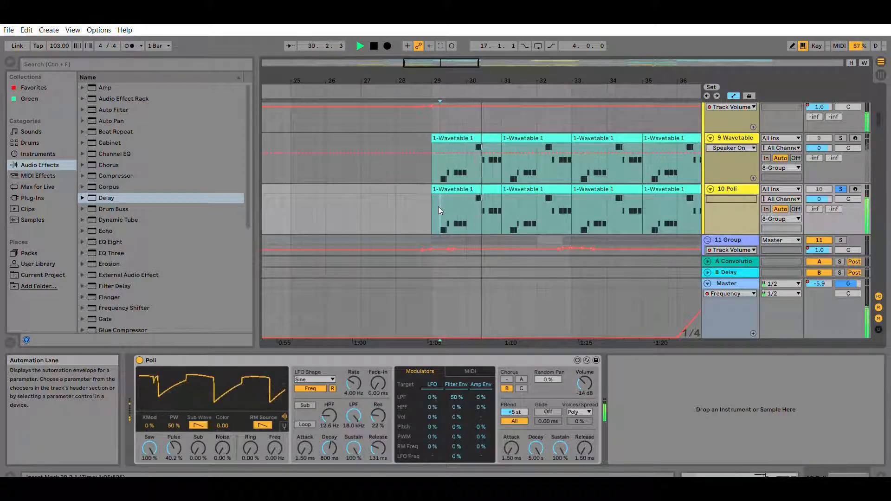
key("space")
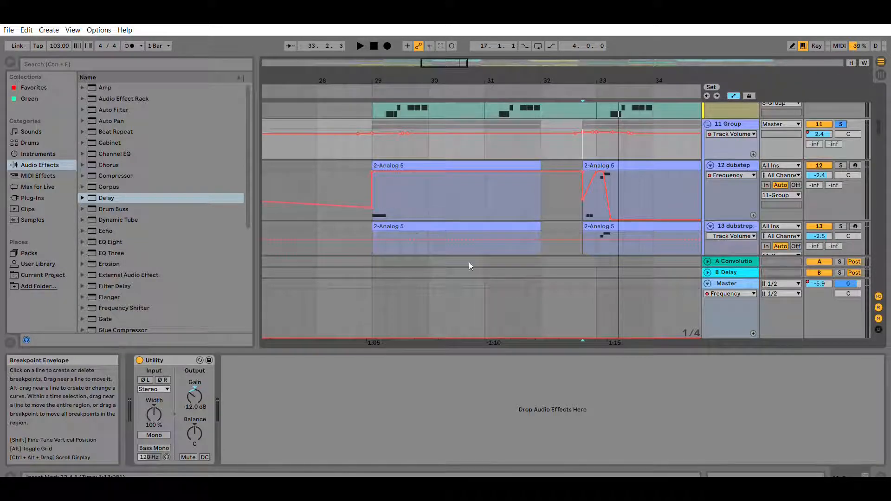
- Play the soloed 11 Group from bar 29
left_click_drag(433, 64, 433, 74)
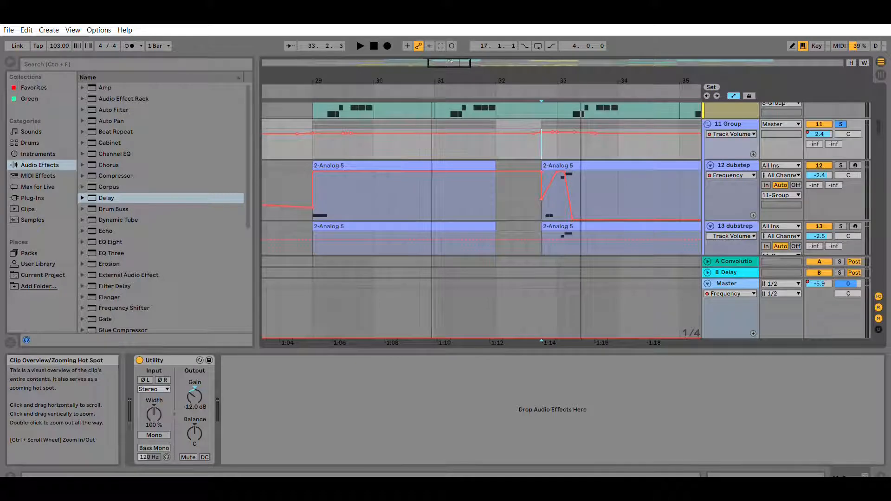
scroll(446, 56, "up", 2)
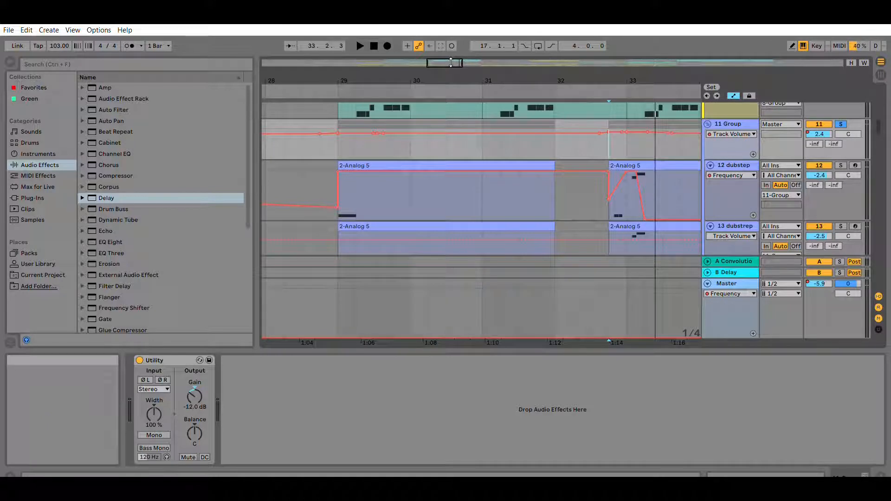
left_click(339, 140)
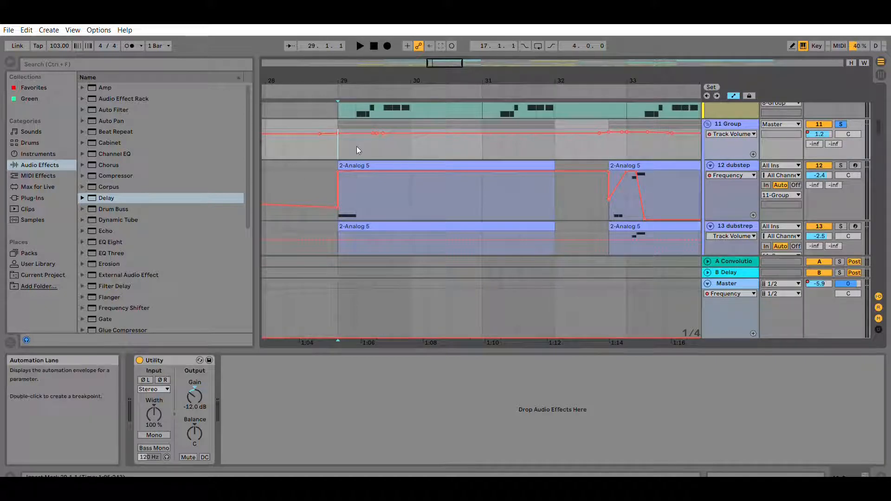
key("space")
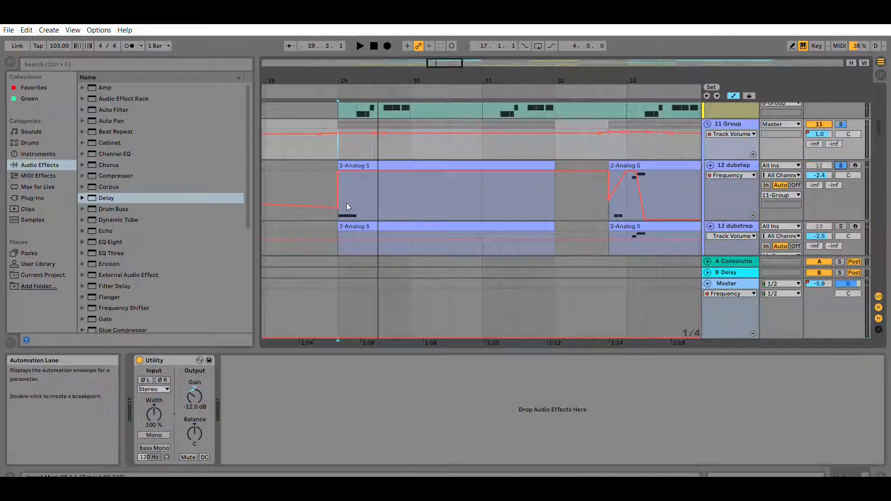
- Solo the 13 dubstrep track and play it briefly from bar 29
key("space")
scroll(841, 199, "down", 1)
left_click(841, 215)
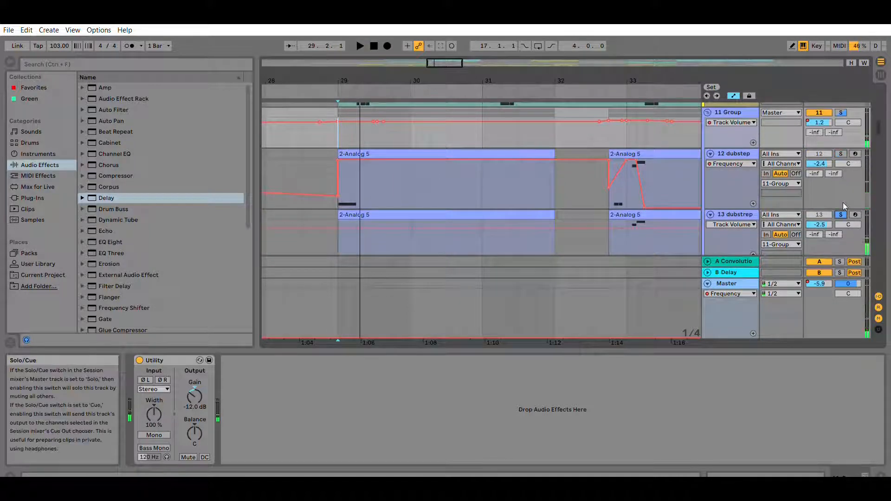
key("space")
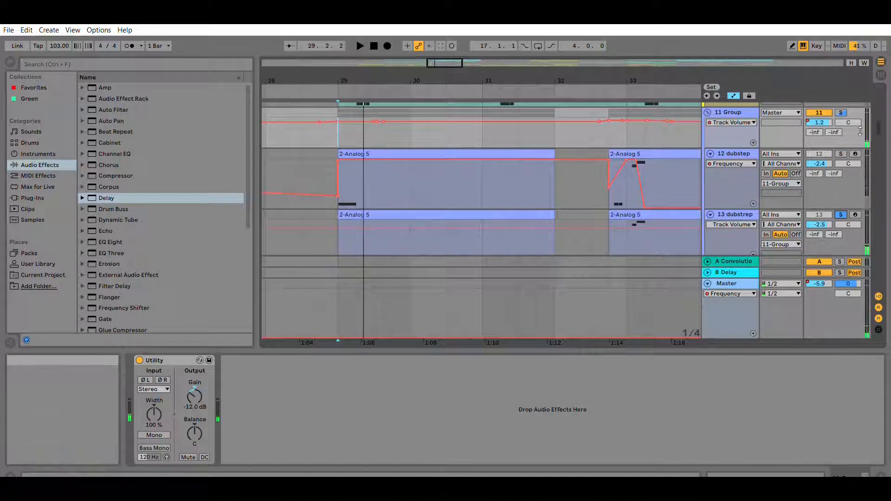
- Switch the solo from the 13 dubstrep track to 12 dubstep and show the 12 dubstep track's devices
left_click(840, 154, "ctrl")
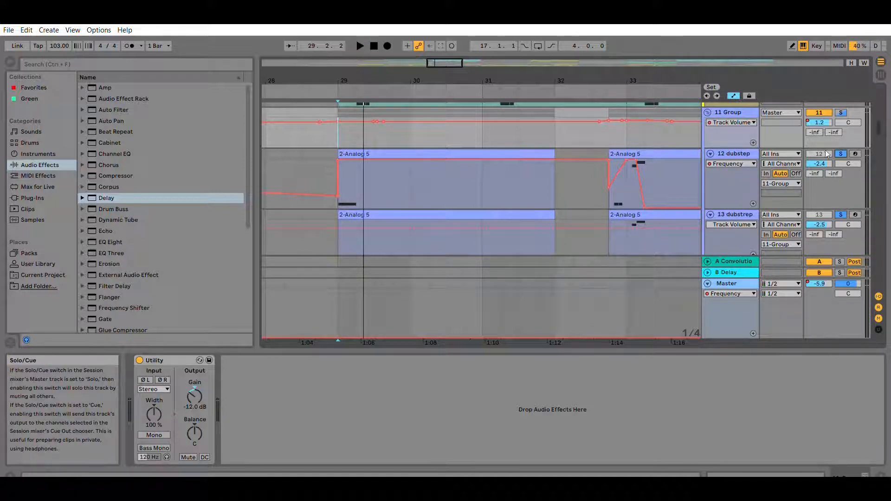
left_click(353, 197)
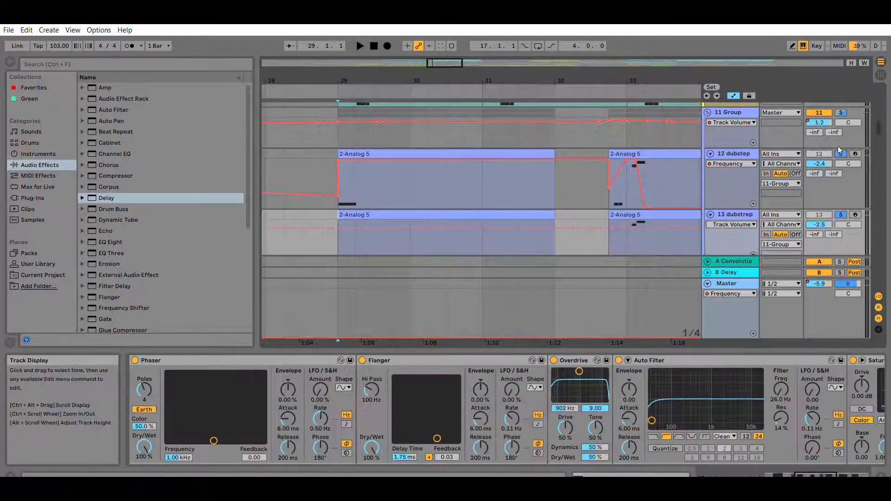
left_click(842, 215)
left_click(846, 186)
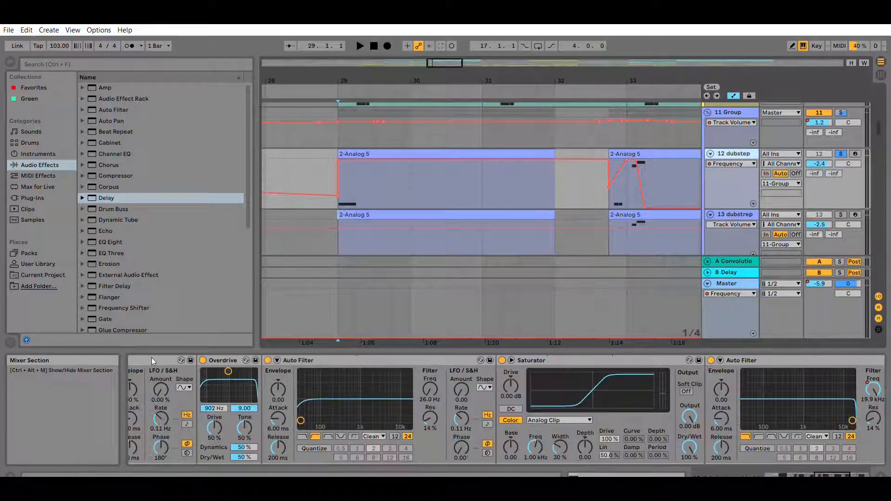
- Review the Operator-2 oscillators on the 12 dubstep track, along with its effect chain through the Saturator and Auto Filters
left_click_drag(825, 475, 771, 475)
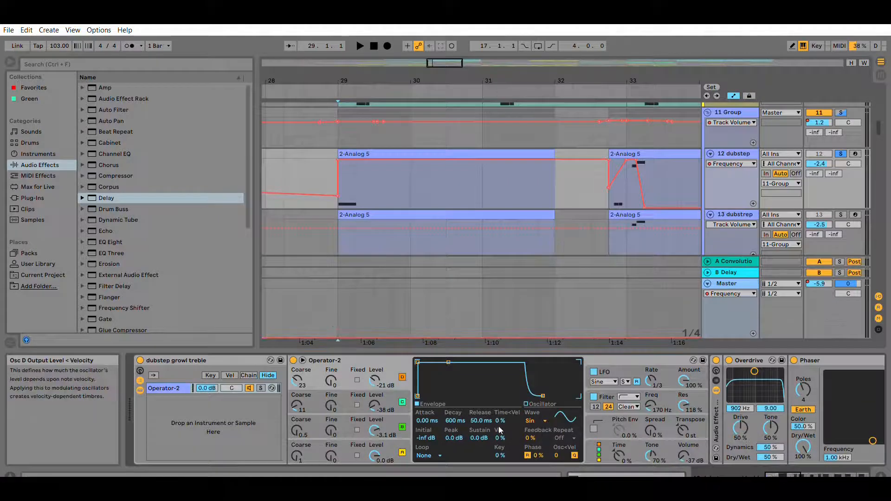
left_click(353, 399)
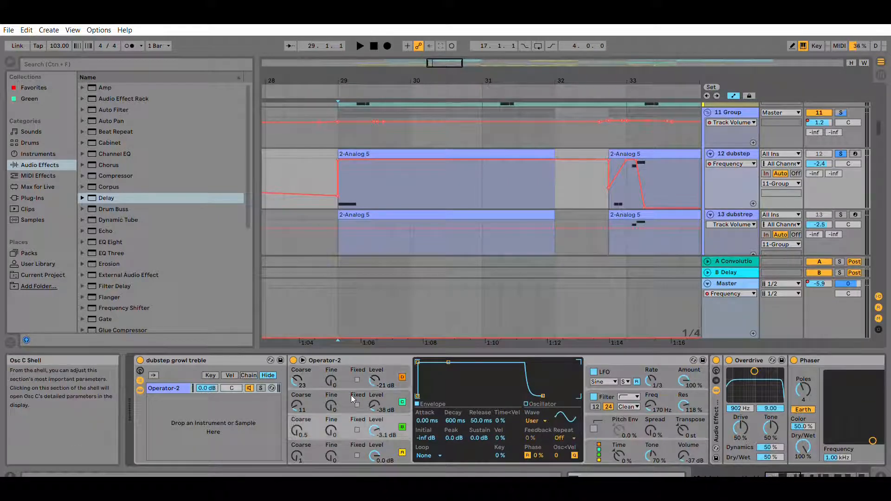
left_click(352, 397)
left_click(351, 375)
left_click_drag(787, 475, 838, 473)
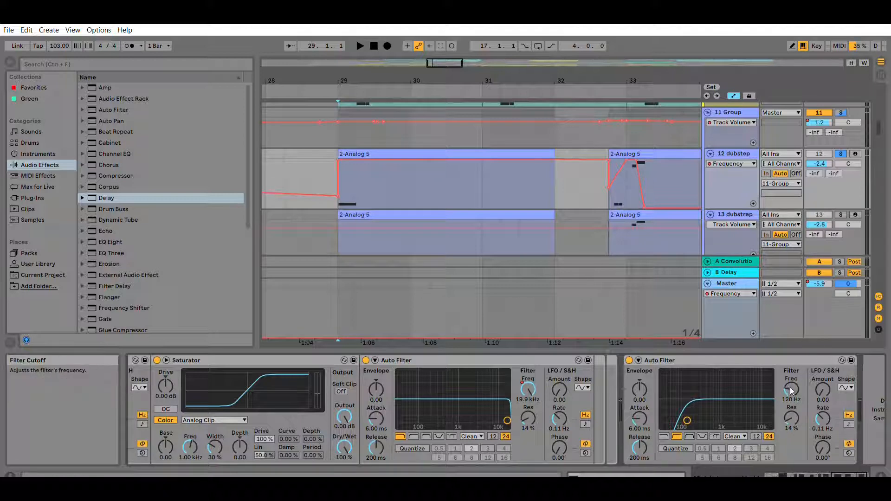
- Solo the 13 dubstrep track, play it from bar 29, review its Saturator, Auto Filter and Limiter, and release the solo
left_click(841, 214)
scroll(338, 226, "down", 1)
left_click(336, 217)
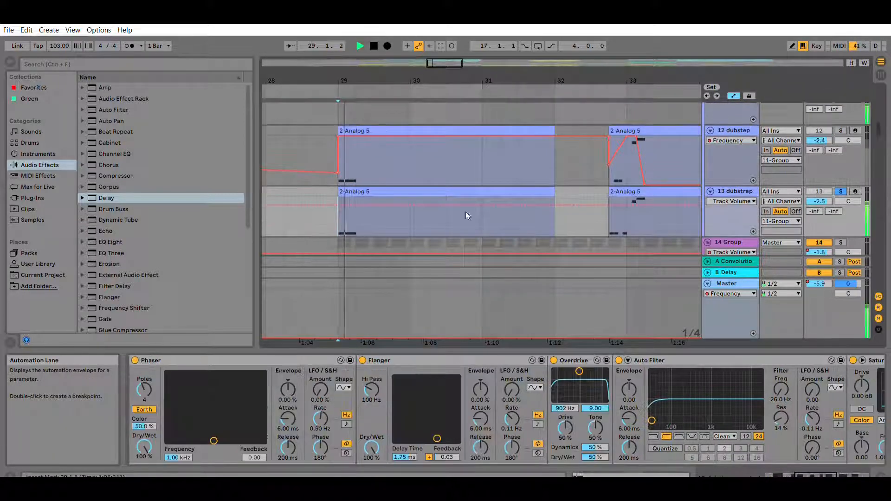
left_click_drag(812, 475, 848, 476)
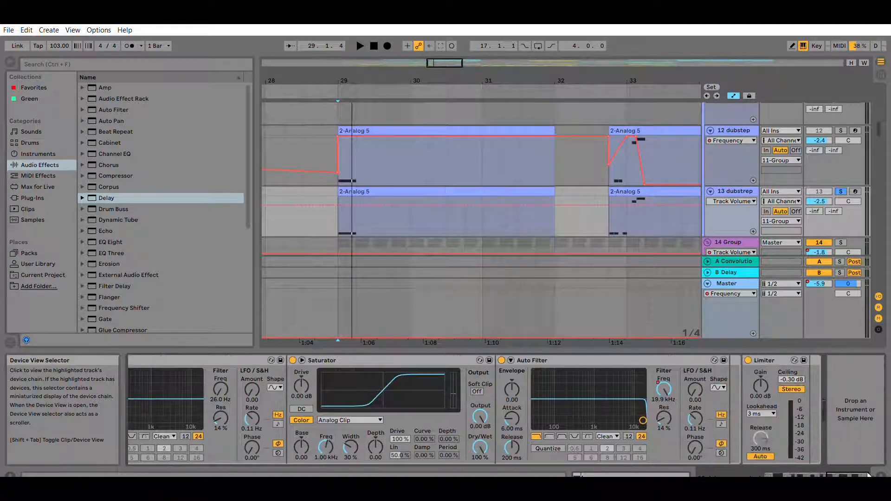
left_click(841, 191)
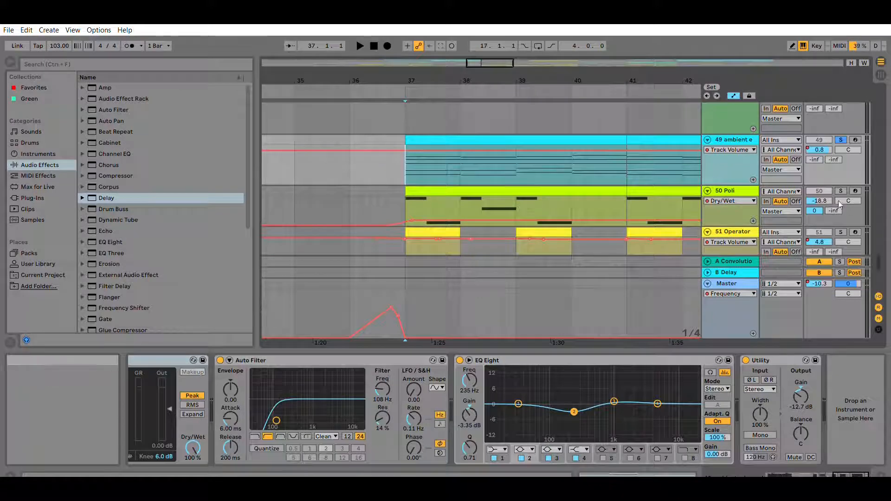
- Play the soloed ambient track 49 from bar 37
left_click_drag(490, 63, 493, 66)
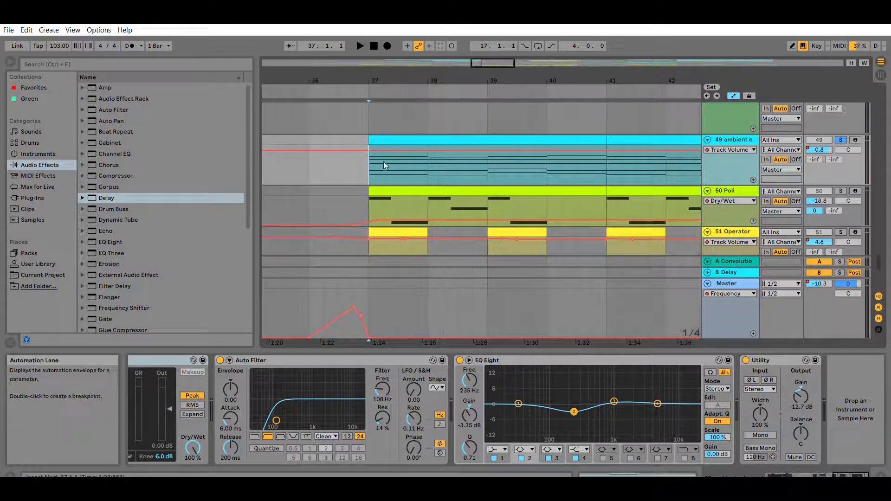
key("space")
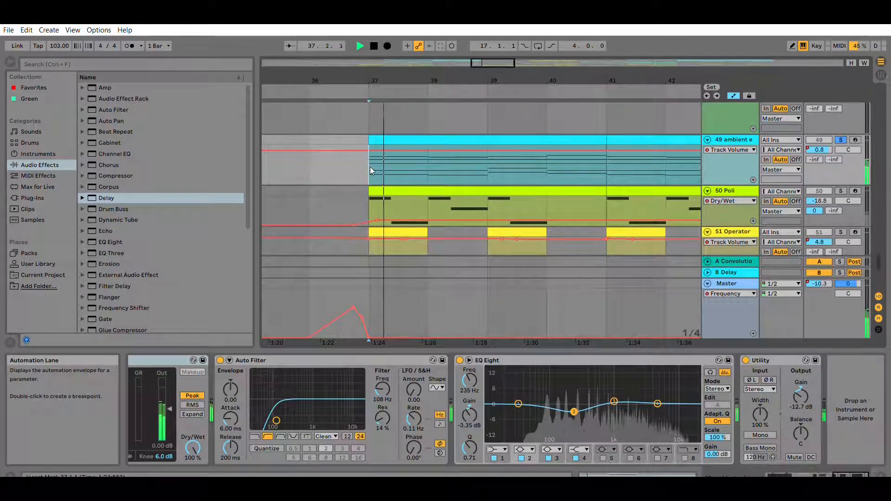
left_click_drag(489, 63, 491, 66)
- Review ambient track 49's Wavetable oscillators and LFO 1, Convolution Reverb Pro, Compressor, Auto Pan and sidechained Compressor
left_click(777, 477)
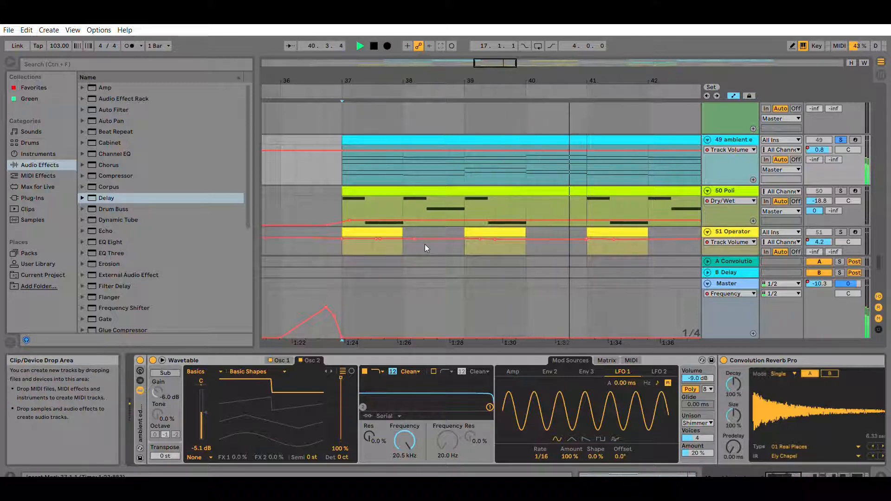
left_click(278, 360)
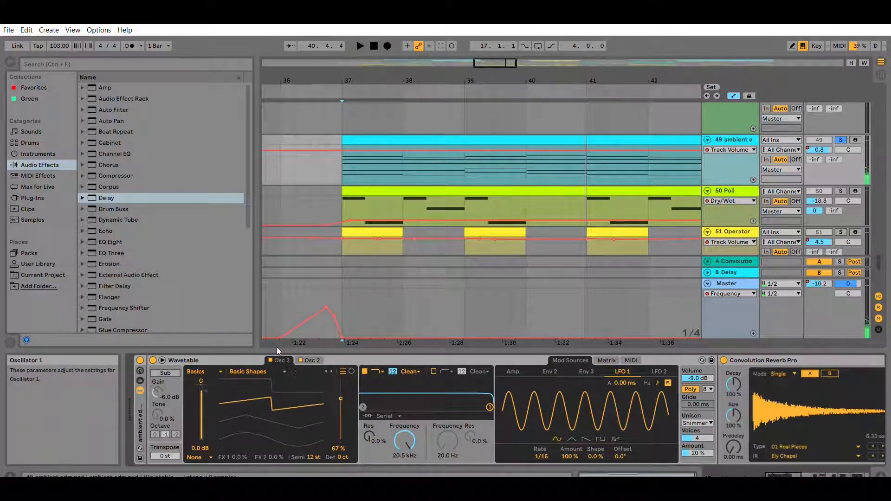
left_click(310, 360)
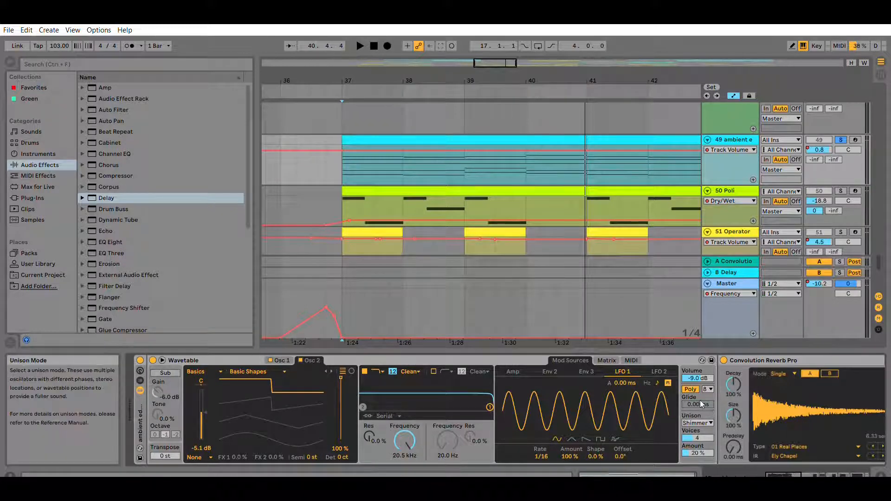
left_click_drag(798, 469, 809, 467)
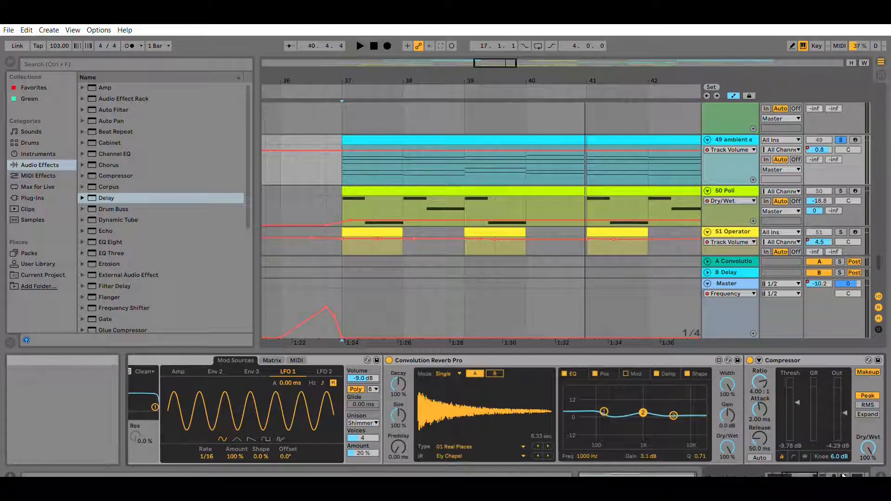
left_click_drag(802, 474, 813, 475)
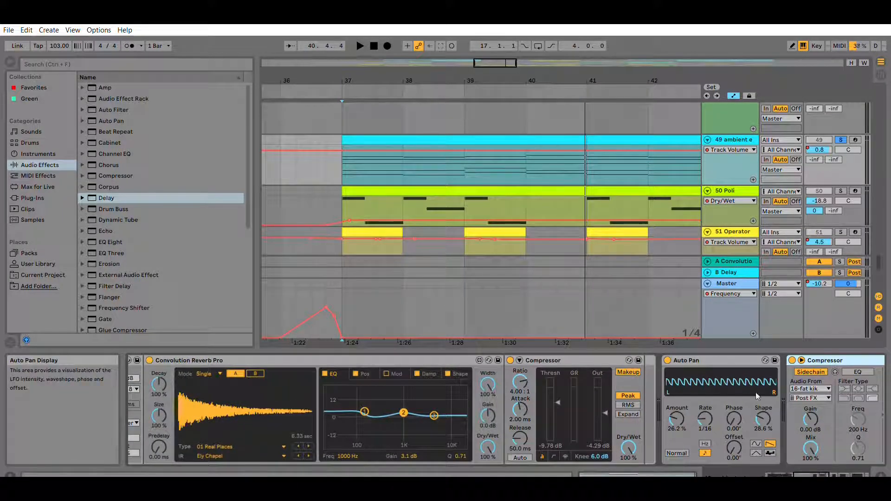
- Review the sidechained Compressor and Auto Filter in ambient track 49's effect chain
left_click_drag(811, 474, 821, 474)
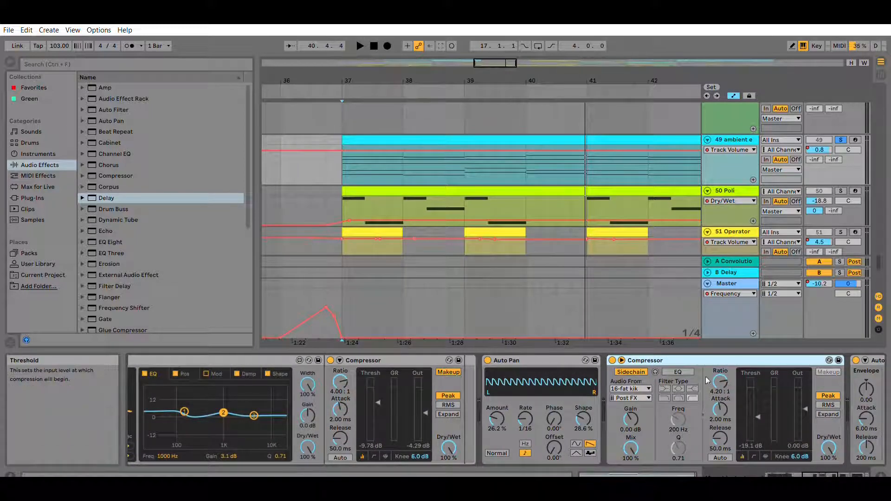
left_click_drag(824, 474, 834, 467)
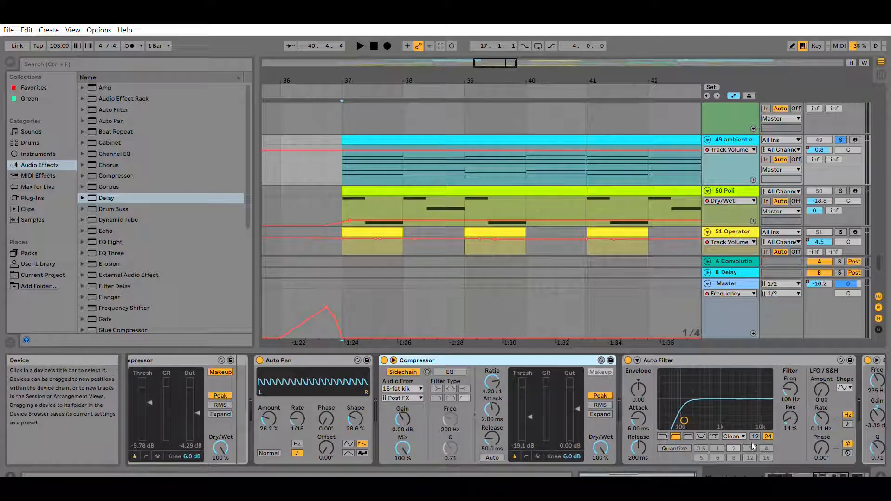
left_click_drag(785, 474, 843, 463)
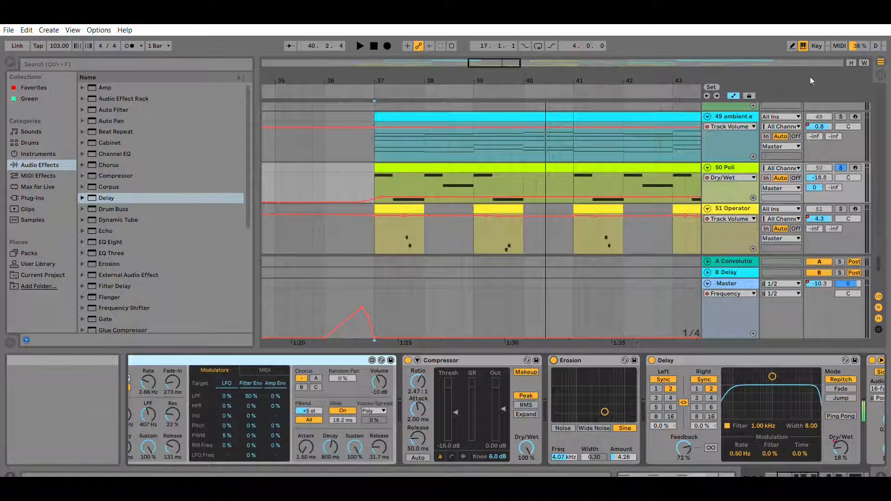
- Play the soloed 50 Poli track from bar 37 and examine its Poli synth settings
key("space")
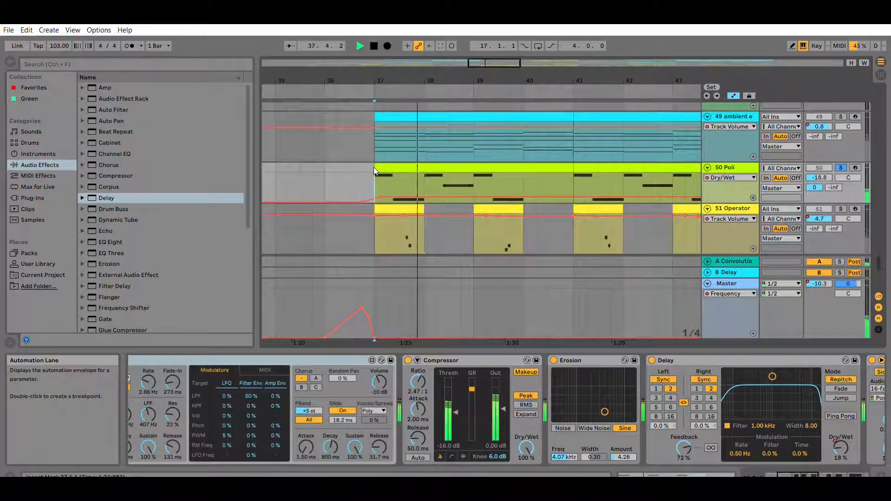
mouse_move(790, 464)
left_mouse_down()
mouse_move(843, 472)
mouse_move(779, 469)
left_mouse_up()
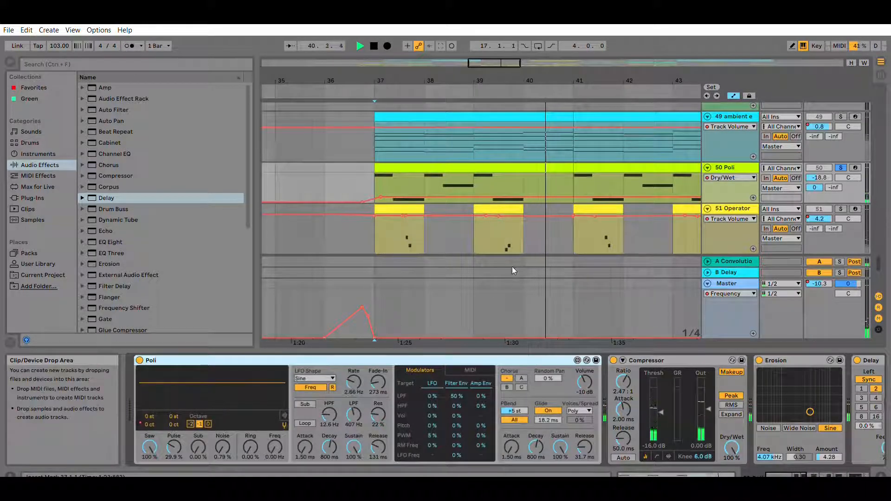
key("space")
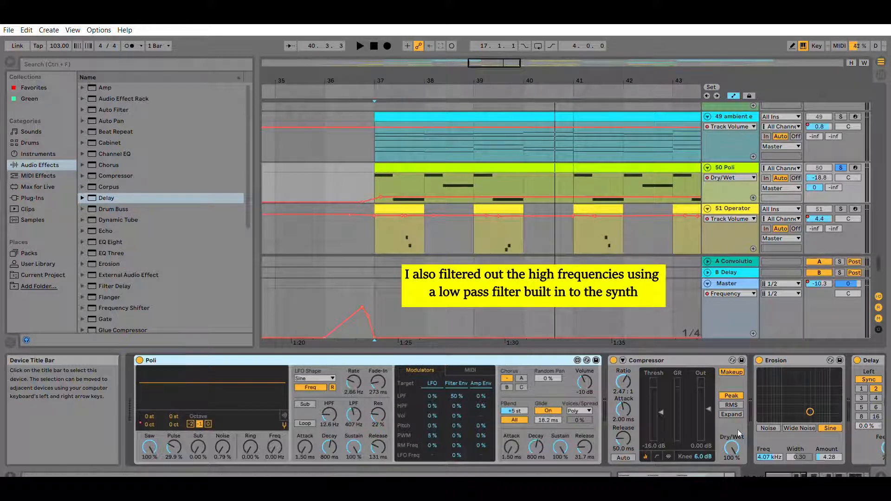
- Review the 50 Poli track's effect chain: Compressor, Erosion, Delay, sidechained Compressor, Auto Filter, EQ Eight and Utility
left_click(808, 469)
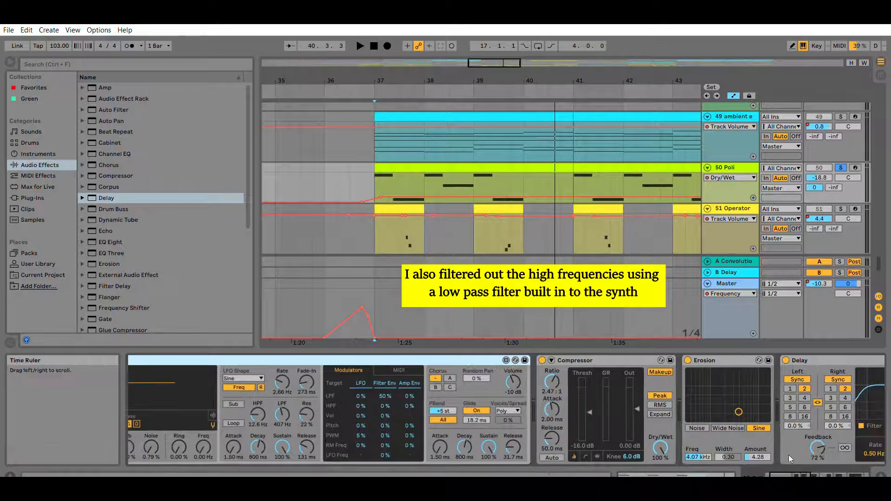
left_click(783, 467)
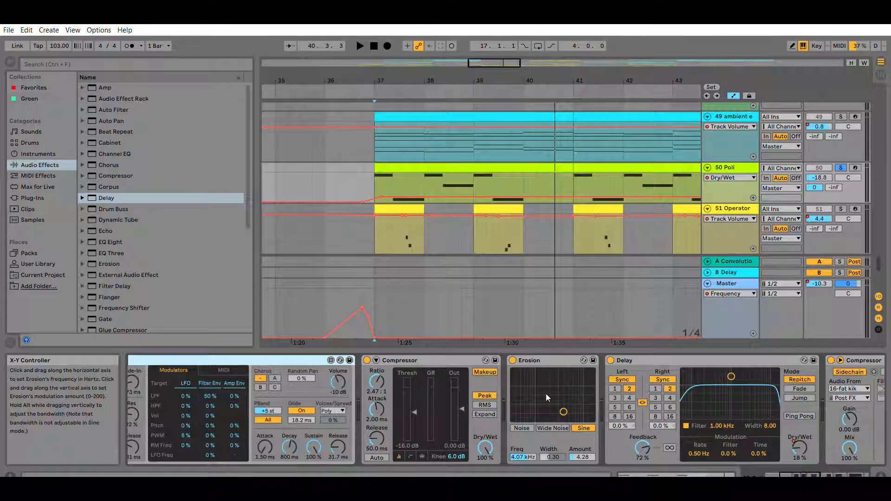
left_click(798, 471)
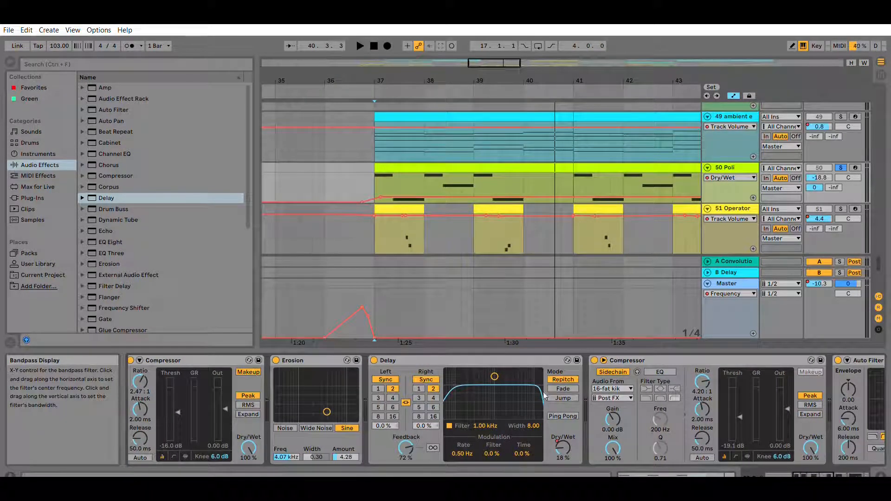
left_click(810, 469)
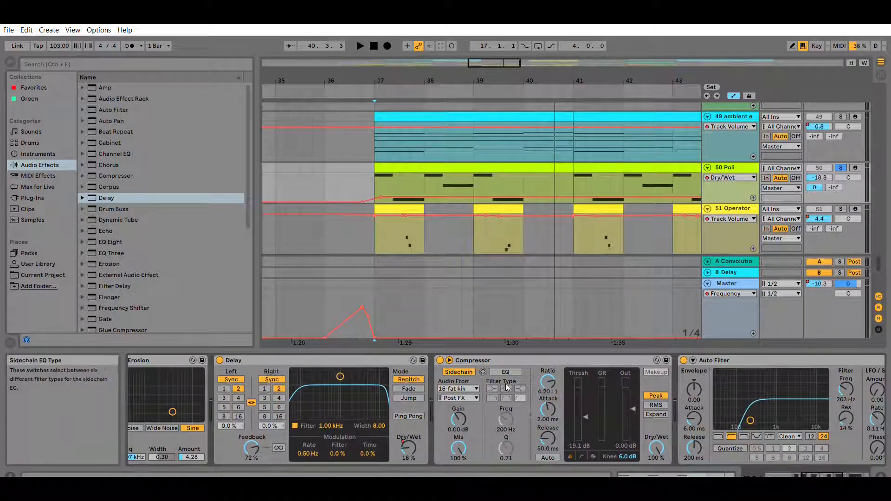
left_click(825, 468)
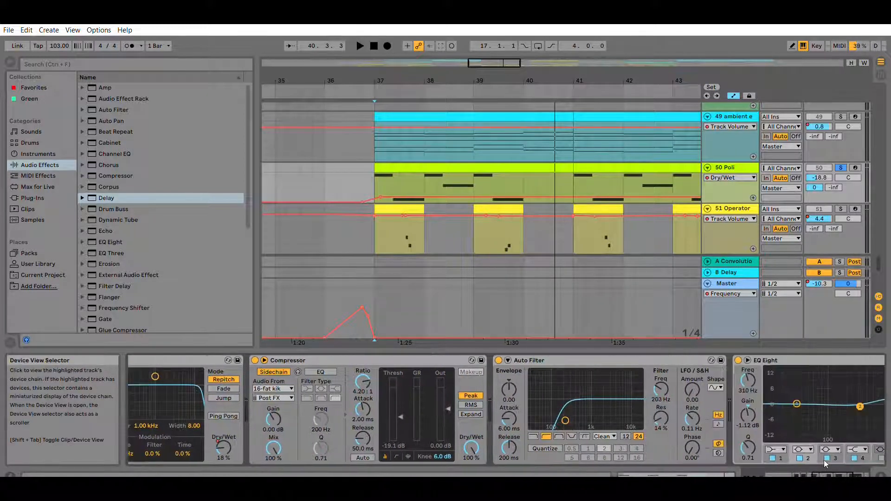
left_click_drag(825, 461, 826, 463)
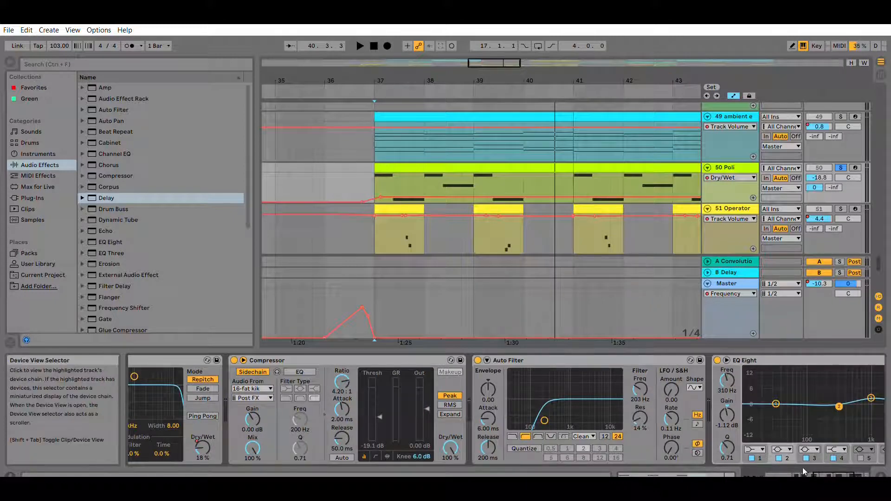
left_click(825, 470)
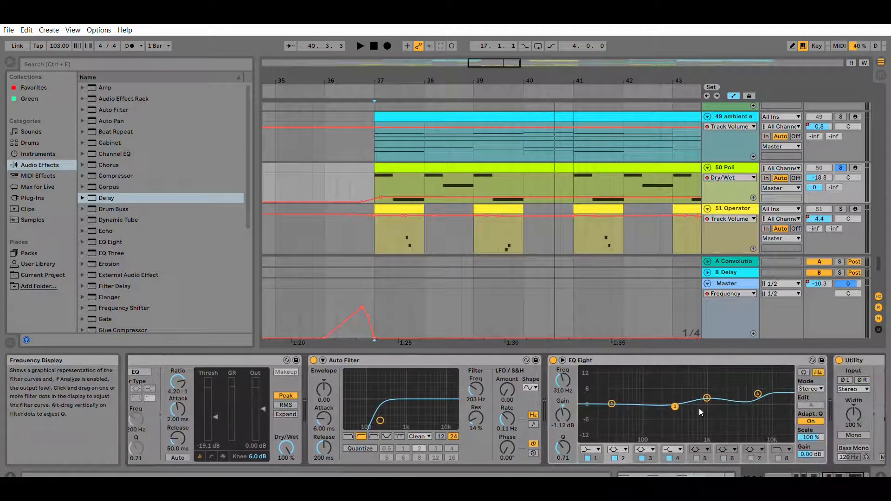
left_click(845, 463)
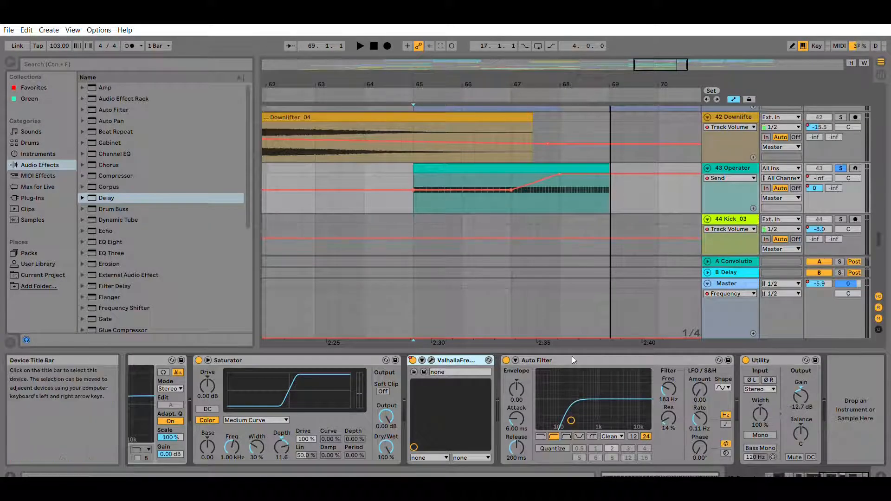
- Play the soloed 43 Operator track from bar 65 through the end of its clip
left_click(413, 198)
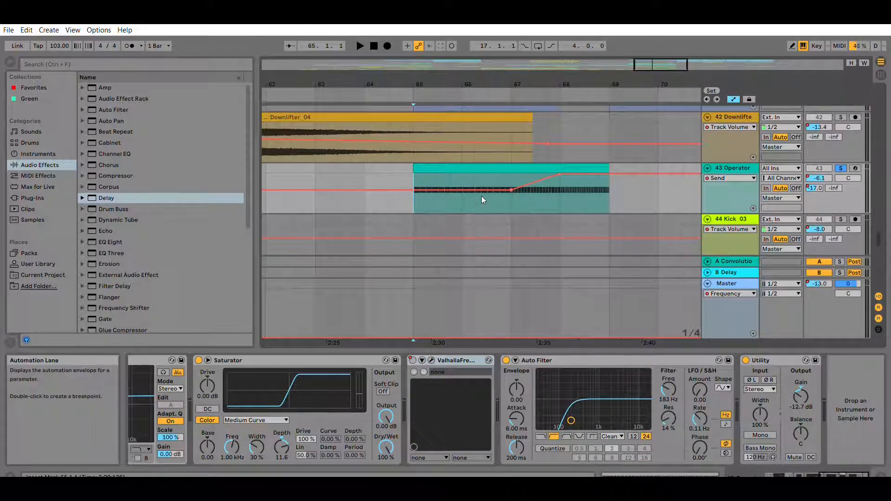
key("space")
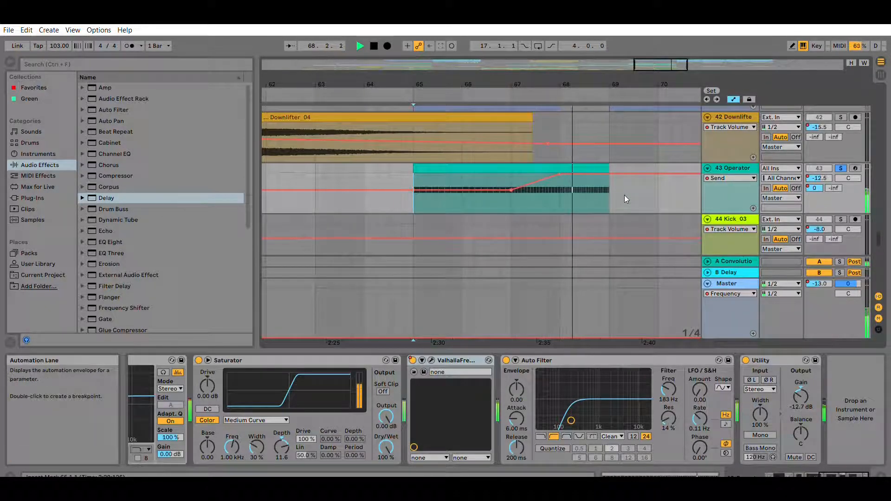
key("space")
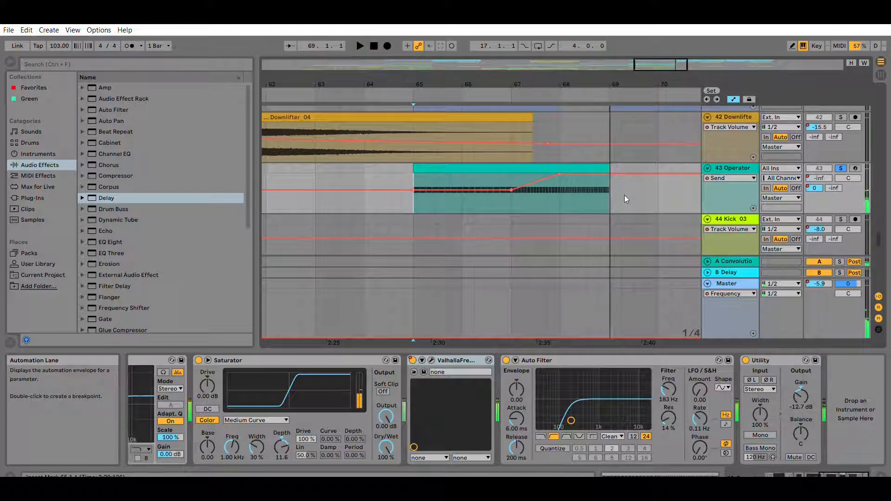
- Review oscillators B and A of the Operator synth on the 43 Operator track
left_click_drag(830, 470, 774, 473)
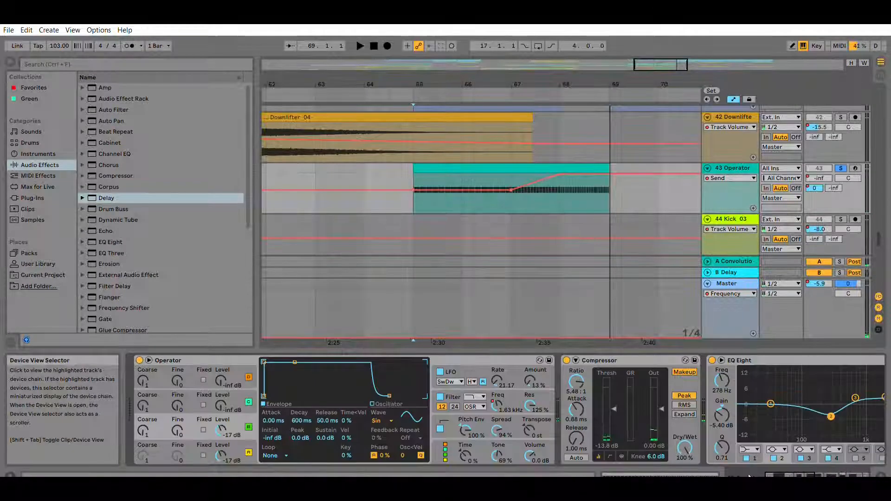
left_click(168, 359)
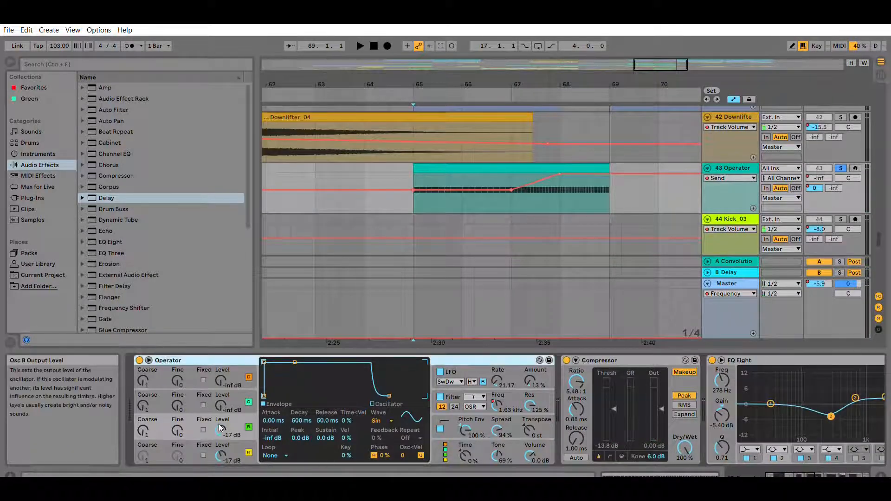
left_click(230, 445)
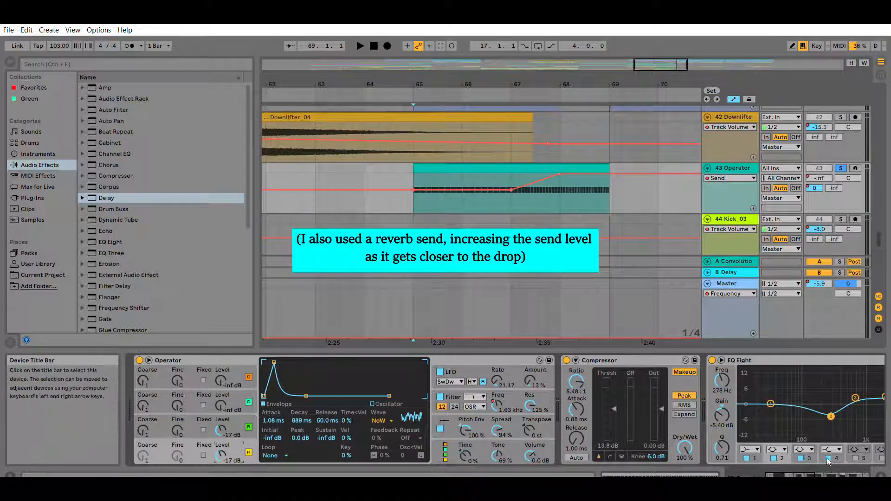
- Review the 43 Operator track's Compressor, EQ Eight, Saturator, Valhalla plug-in and Auto Filter
left_click_drag(807, 465, 823, 465)
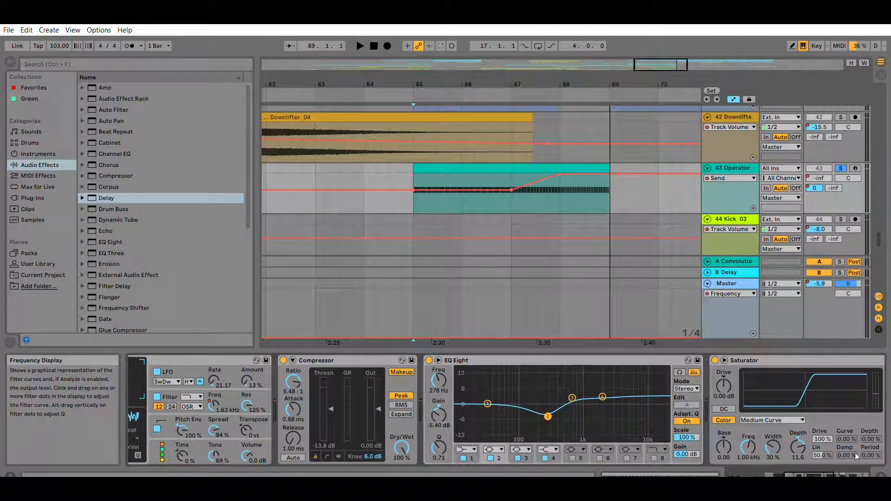
scroll(826, 465, "down", 5)
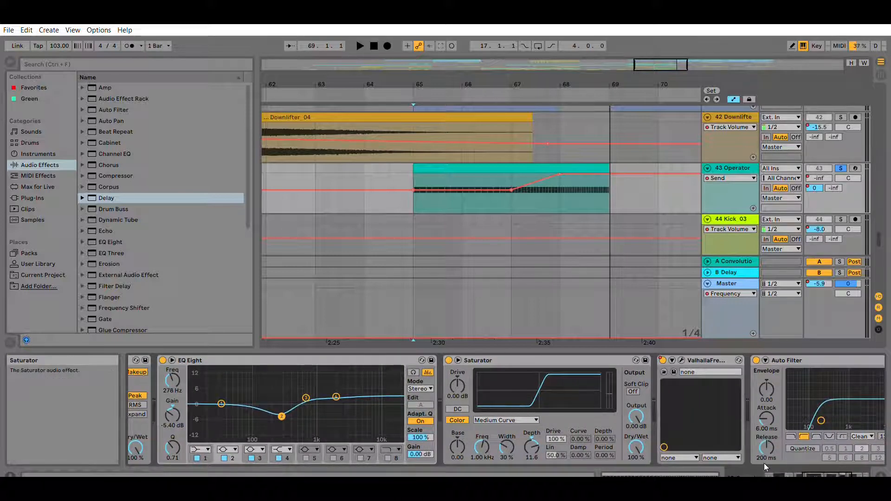
scroll(832, 469, "down", 3)
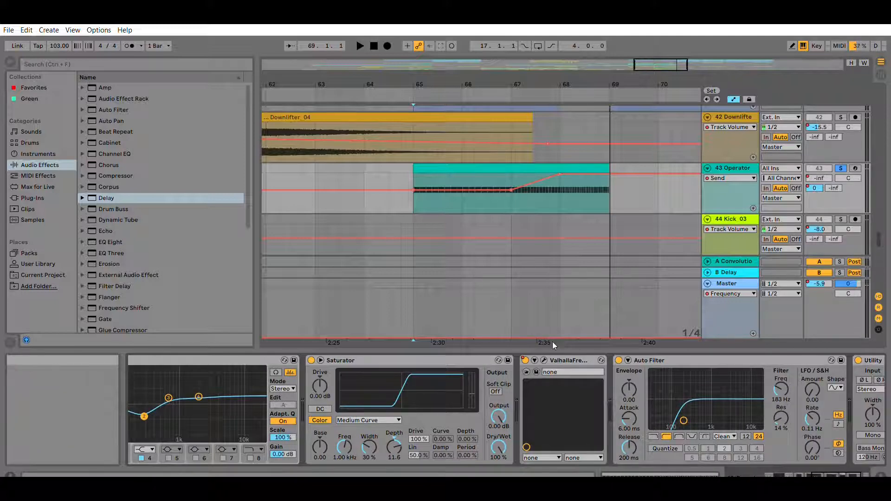
scroll(831, 462, "down", 3)
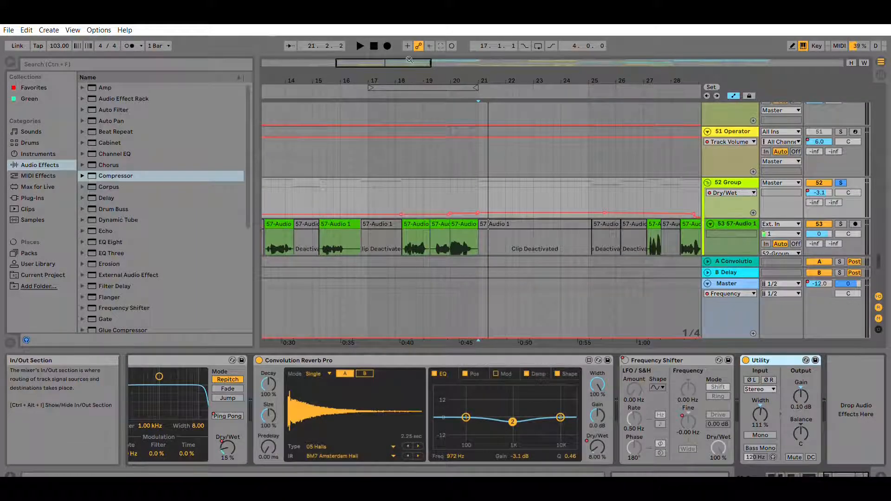
- Show the start of the arrangement and review the Gate, Compressor and Auto Filter on the 52 Group
left_click_drag(408, 63, 335, 62)
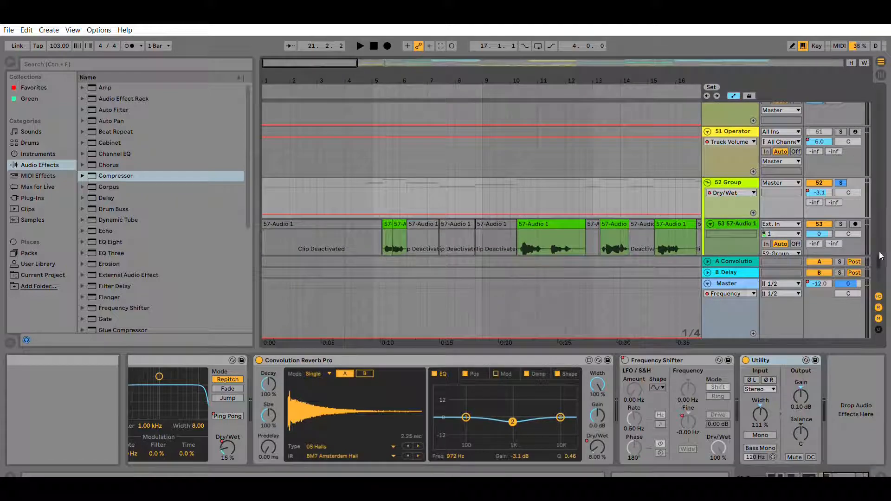
mouse_move(881, 254)
left_mouse_down()
mouse_move(881, 269)
mouse_move(884, 256)
left_mouse_up()
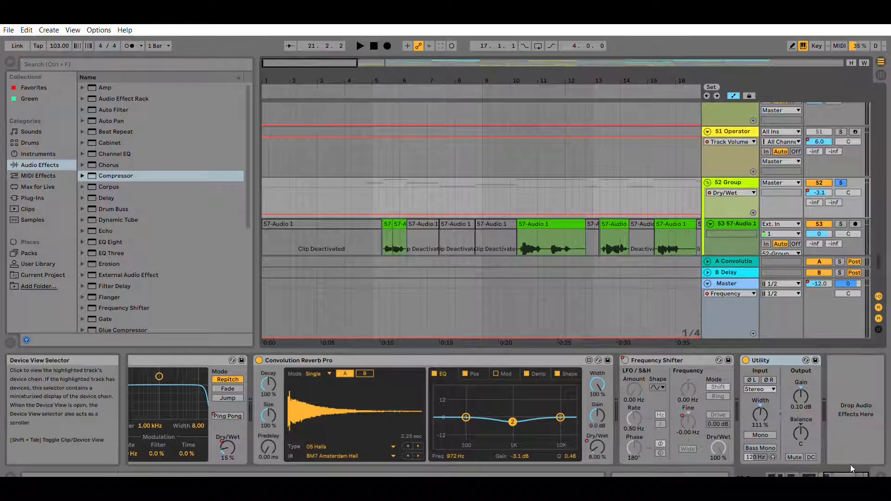
left_click_drag(852, 472, 752, 457)
left_click(741, 359)
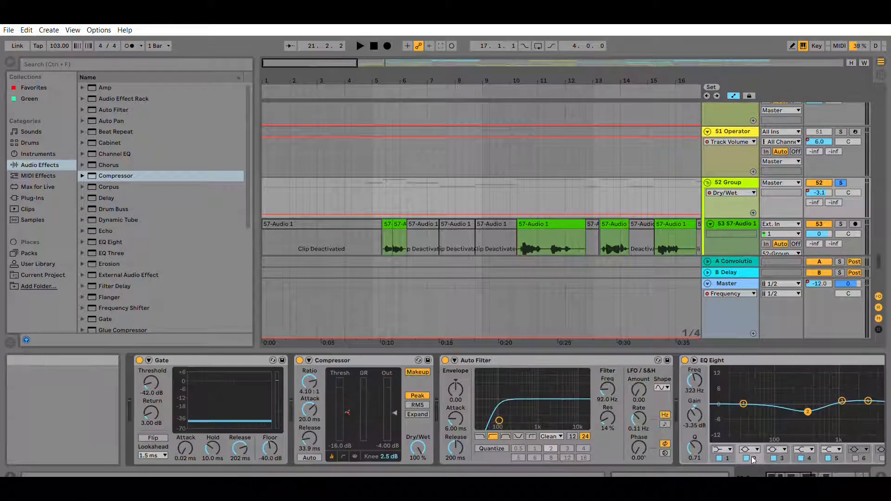
left_click(211, 357)
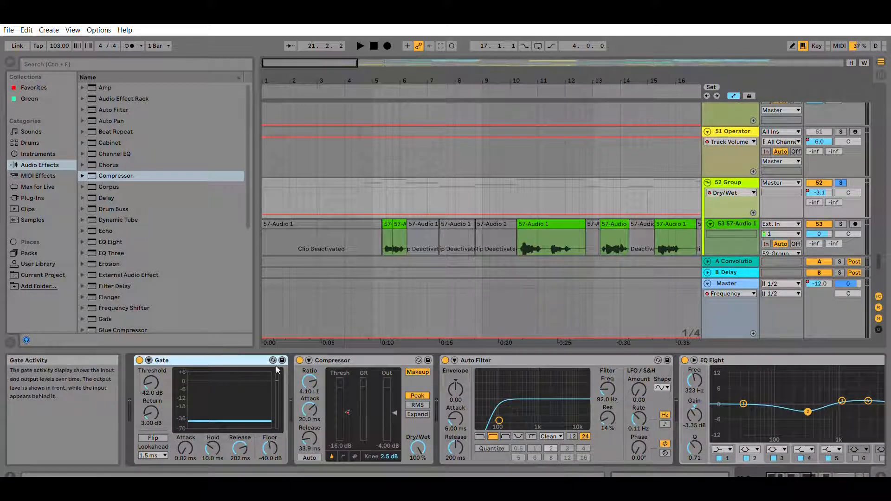
left_click(324, 360)
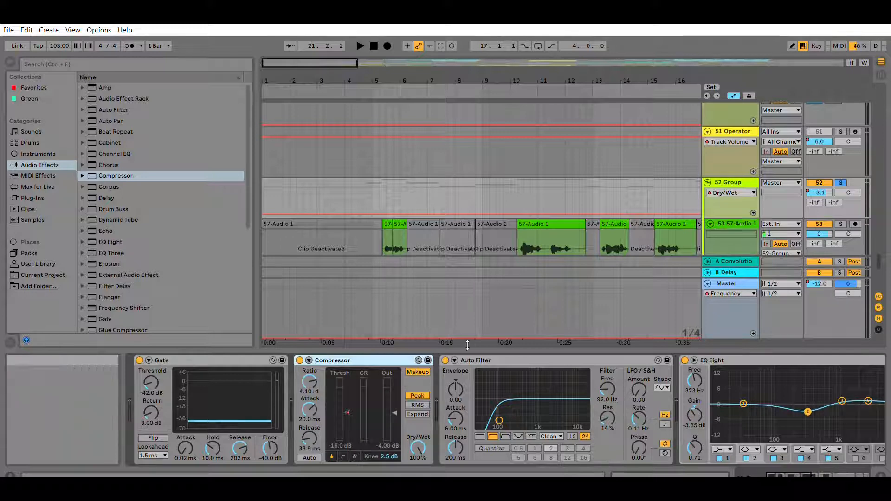
left_click(480, 360)
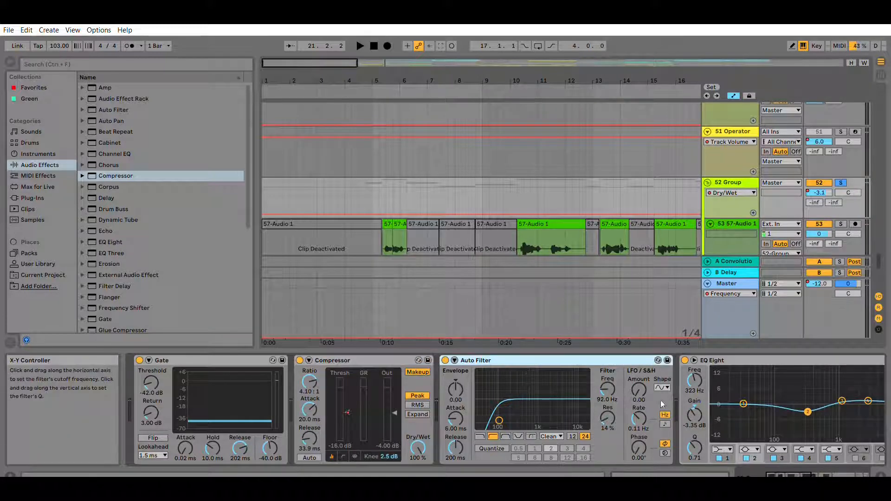
- Review the EQ Eight and Delay in the 52 Group's effect chain
left_click(797, 465)
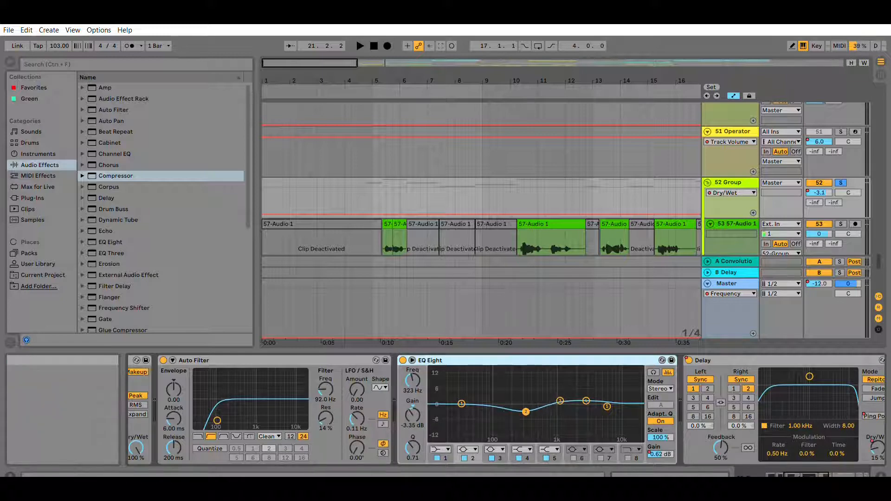
left_click_drag(804, 474, 823, 457)
left_click(488, 357)
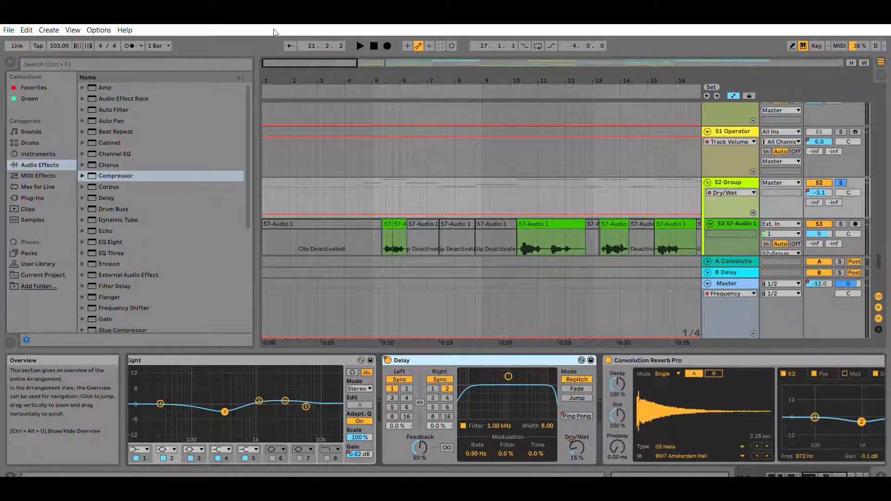
- Inspect the 52 Group's Dry/Wet automation and its Convolution Reverb Pro and Frequency Shifter, placing the insert marker at bar 21
left_click_drag(290, 63, 340, 62)
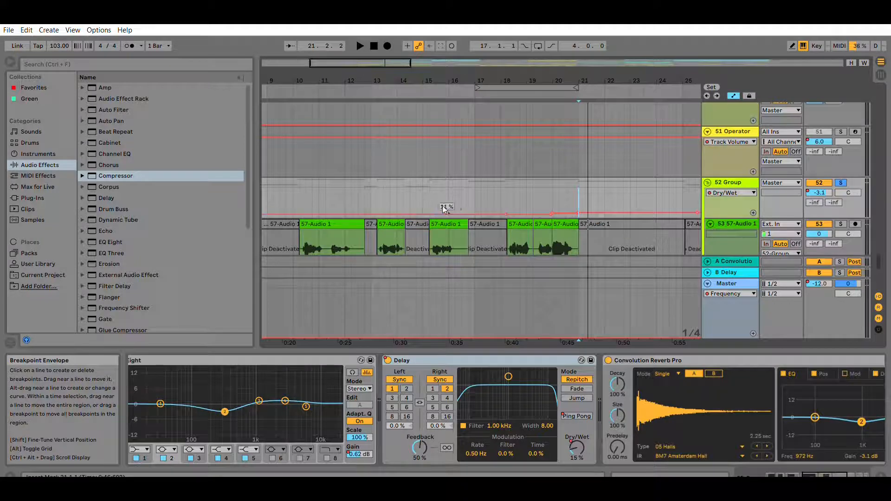
left_click_drag(821, 475, 835, 476)
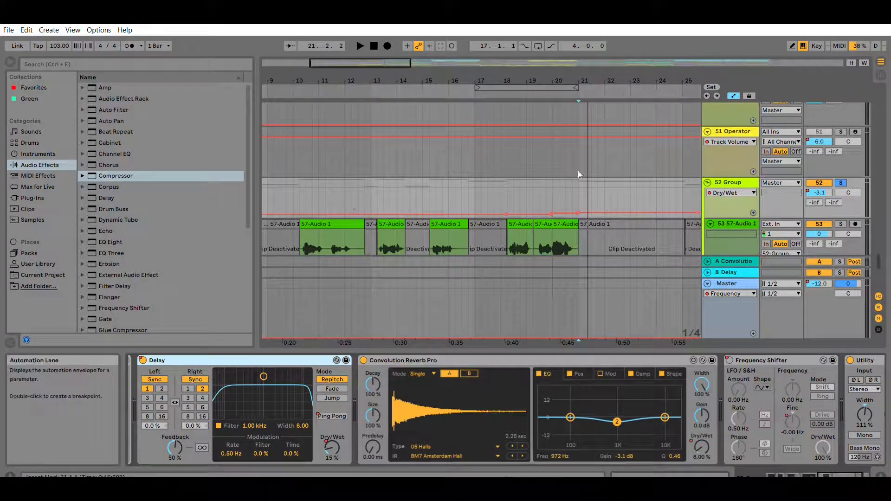
left_click(574, 203)
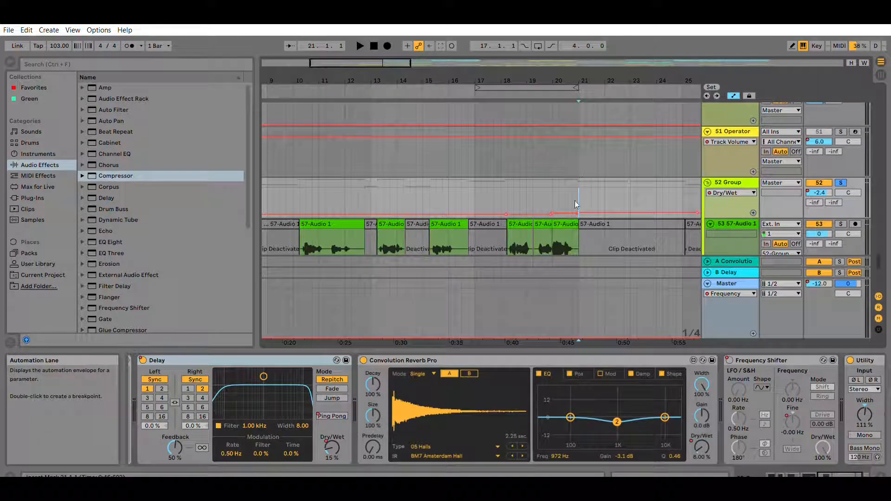
- Compare the 52 Group from bar 21 with its Convolution Reverb Pro bypassed and re-enabled
left_click(366, 351)
left_click(364, 351)
key("space")
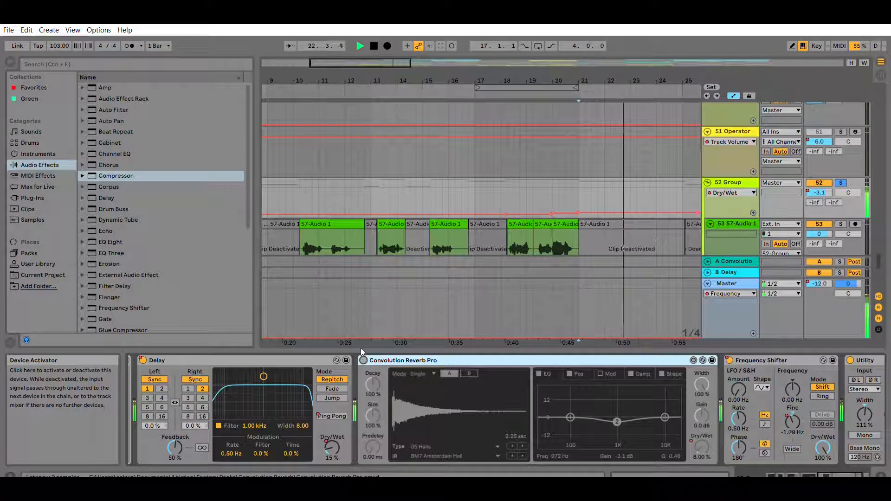
key("space")
left_click(364, 360)
left_click(580, 182)
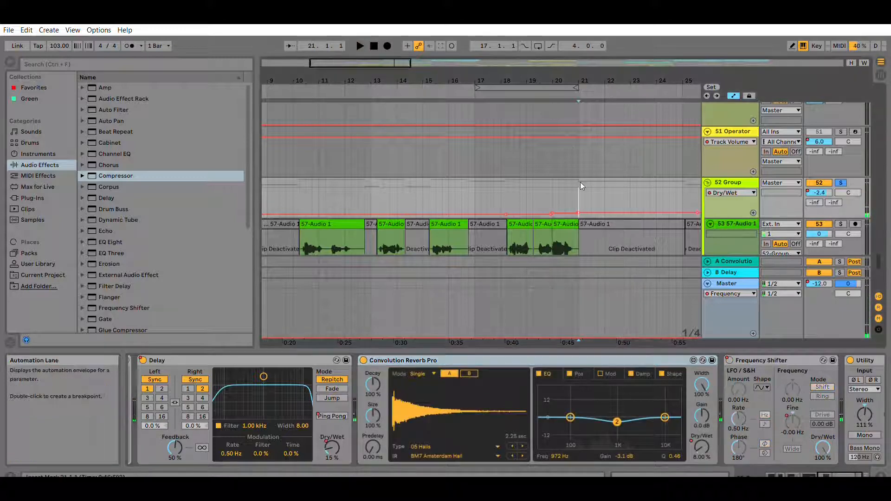
key("space")
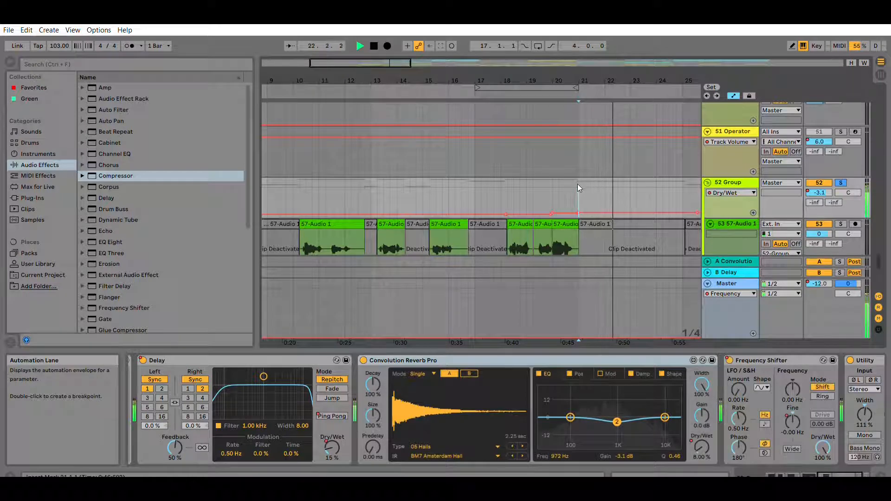
key("space")
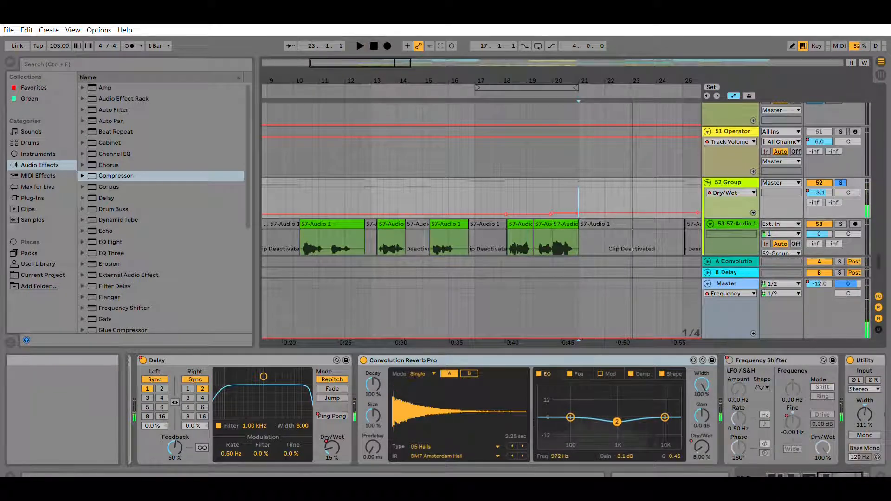
left_click_drag(839, 466, 857, 465)
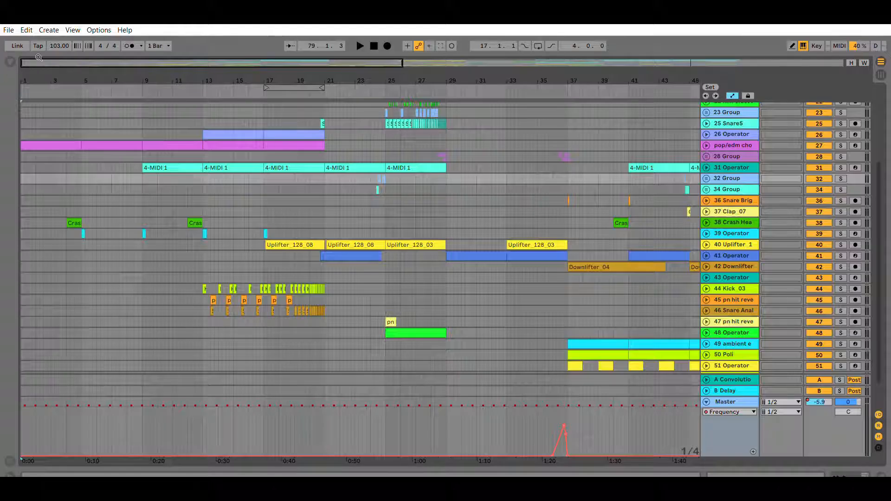
- Play the full arrangement from bar 1 and review the intro tracks down to the 52 Group
left_click_drag(39, 57, 87, 59)
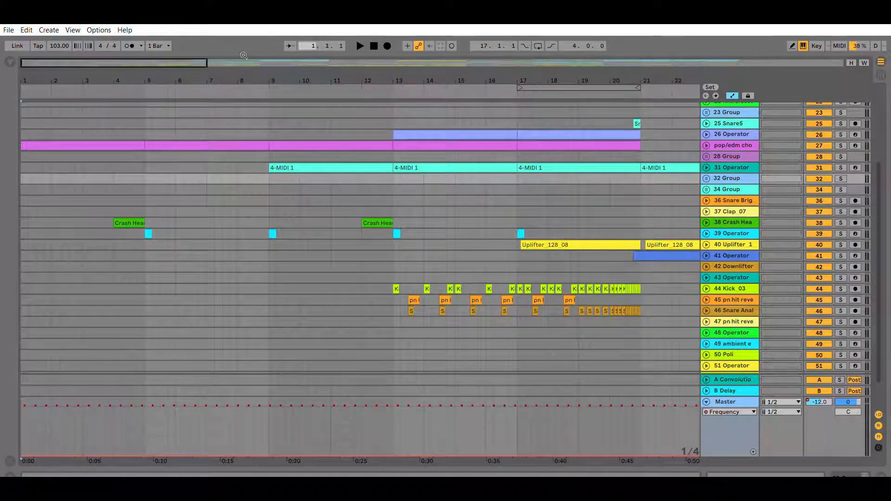
key("space")
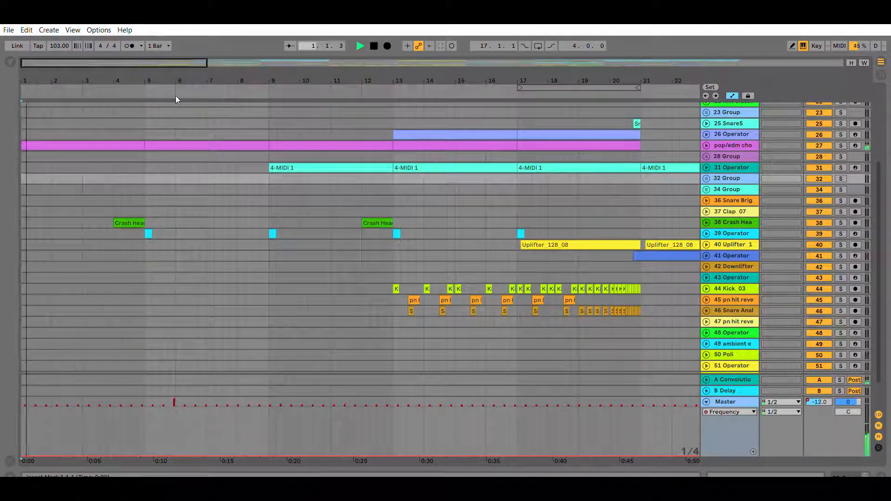
left_click_drag(105, 52, 81, 54)
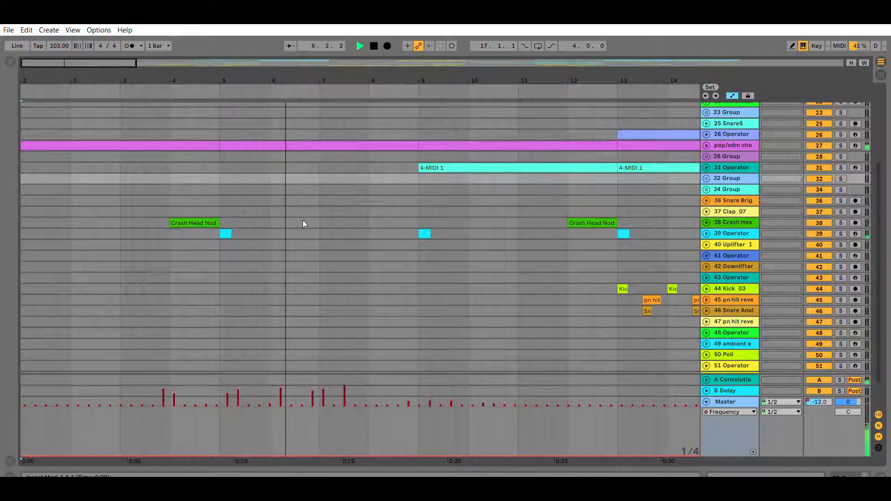
scroll(338, 255, "down", 3)
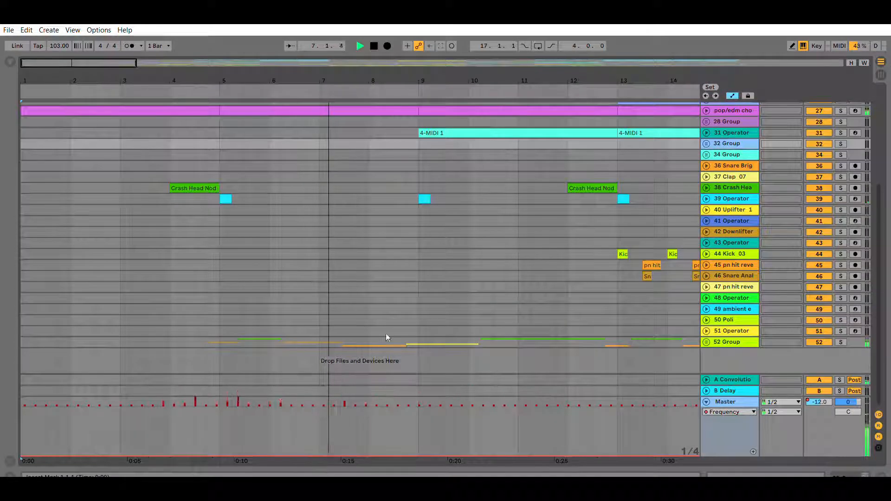
scroll(466, 277, "up", 5)
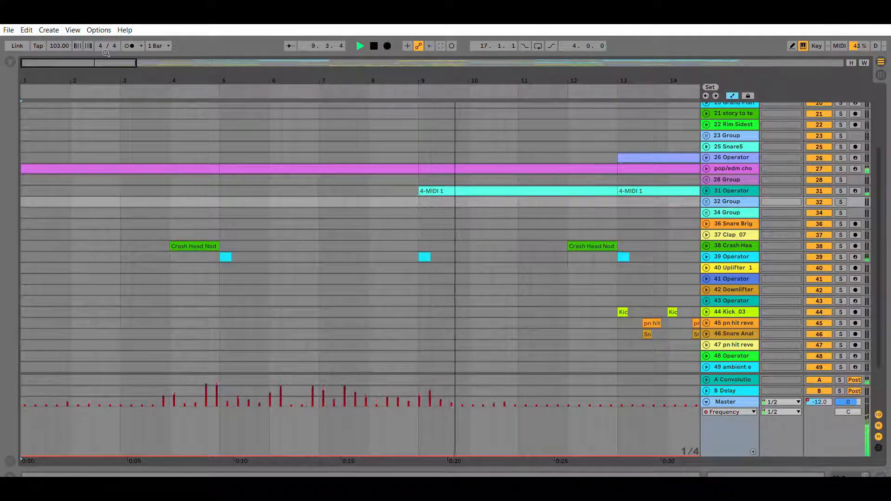
- Follow playback through bars 13 to 17, examining the kick, reversed hit, snare and Operator clips
left_click_drag(106, 60, 124, 61)
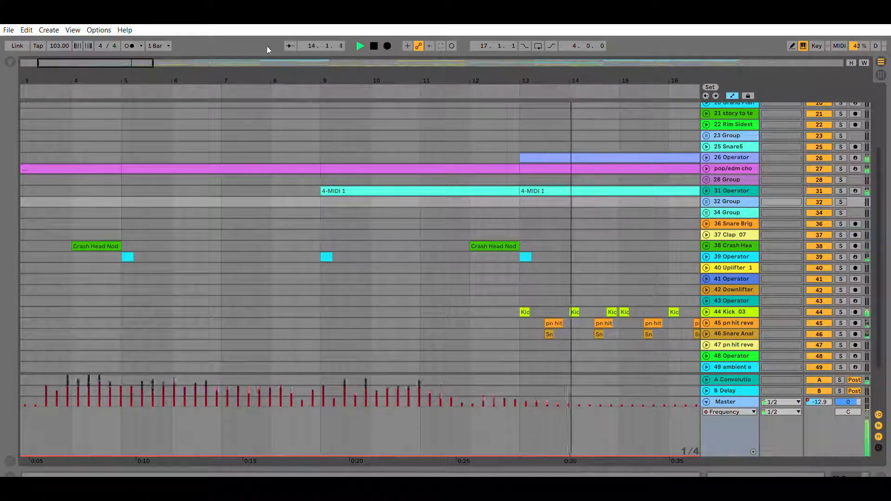
left_click_drag(131, 63, 159, 62)
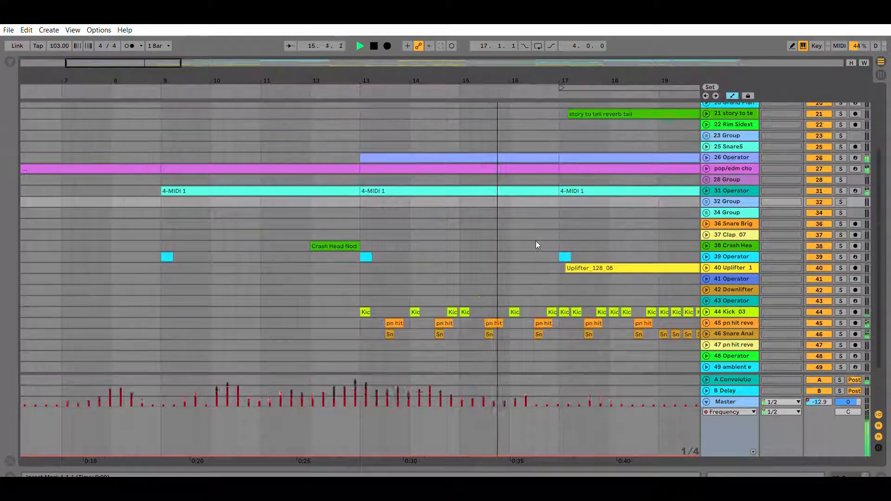
scroll(535, 241, "down", 2)
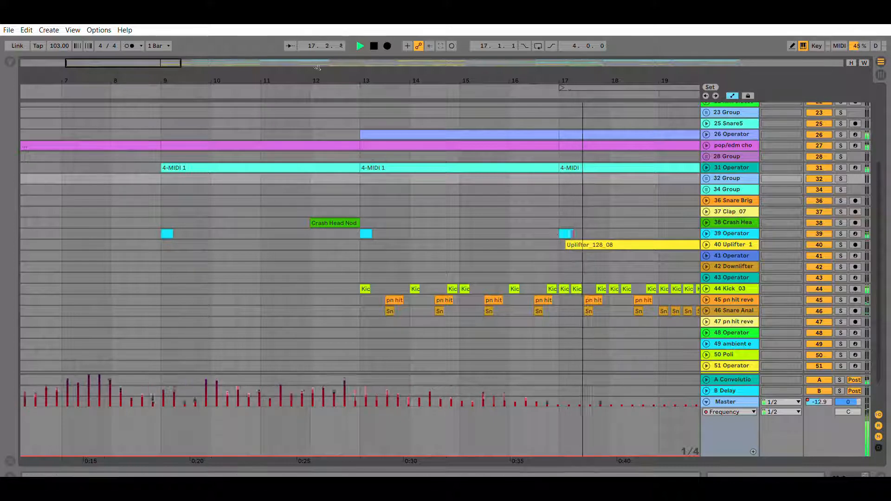
left_click(166, 52)
- Follow playback through the build-up in bars 20 to 28, examining the piano, rim, snare and uplifter tracks
scroll(402, 182, "up", 6)
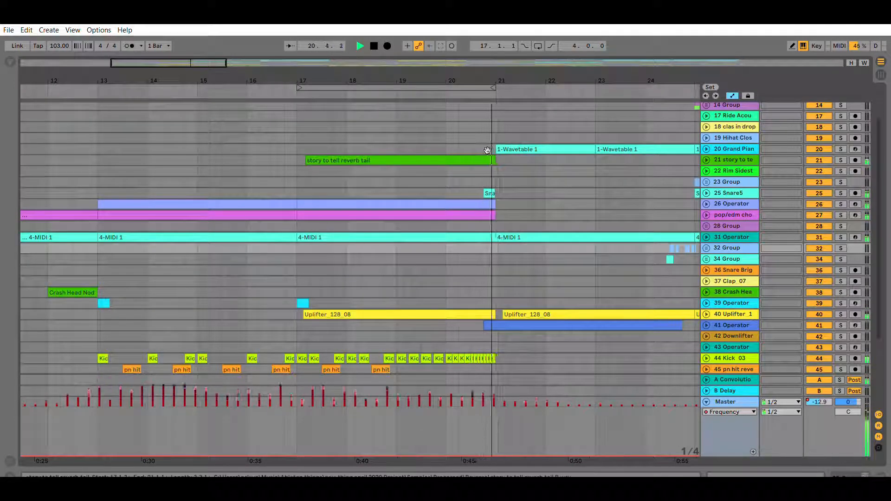
left_click_drag(225, 63, 260, 64)
scroll(254, 130, "up", 4)
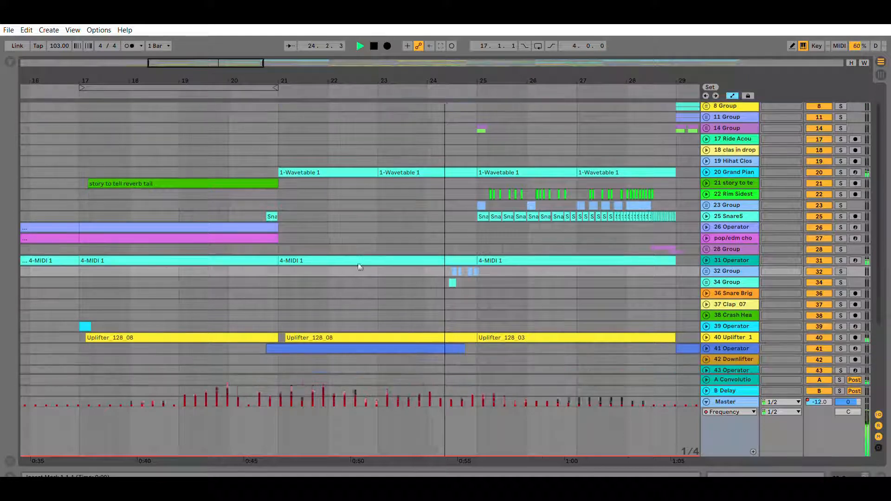
scroll(358, 265, "down", 2)
scroll(422, 258, "down", 1)
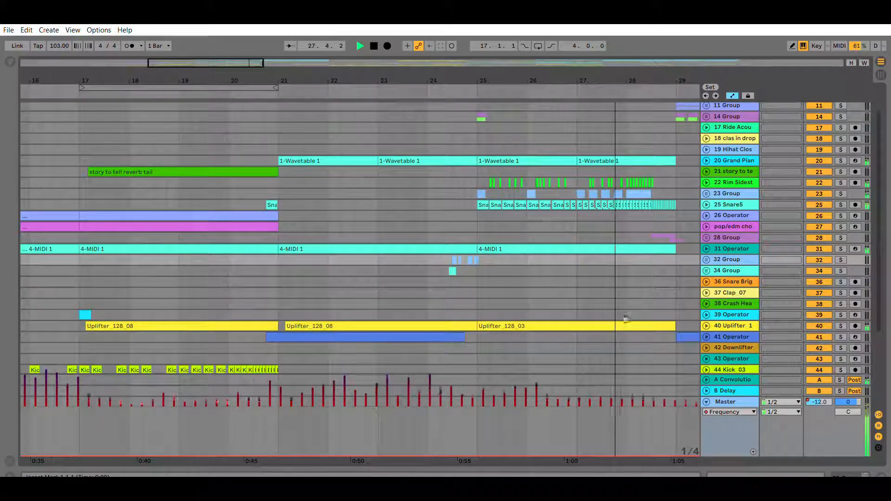
scroll(631, 313, "down", 2)
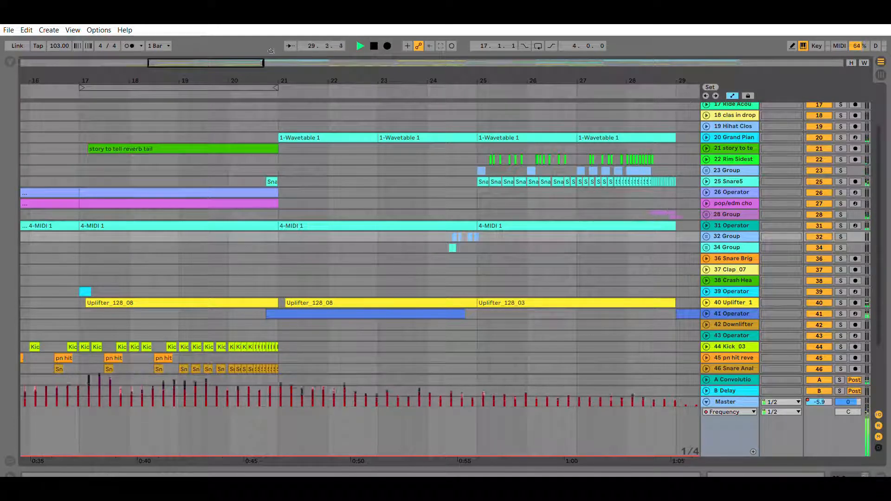
- Follow playback through the drop in bars 29 to 37, examining the top groups, uplifter and Master Frequency automation
scroll(458, 197, "up", 5)
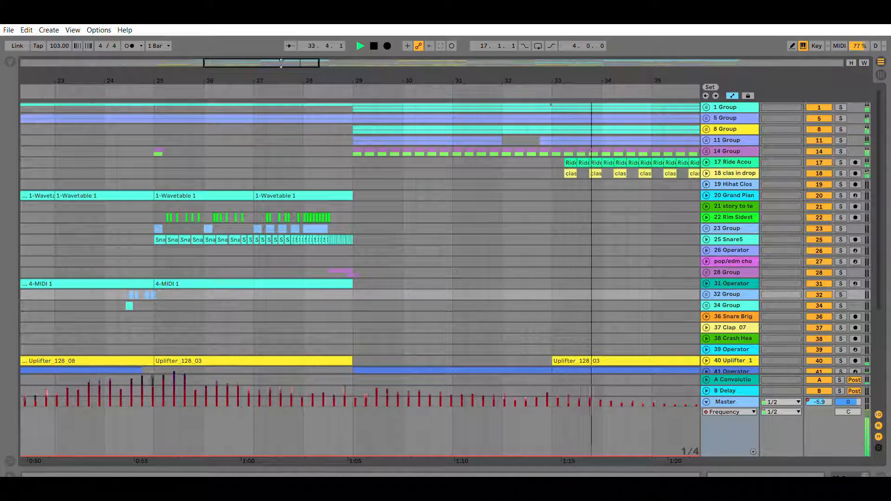
left_click_drag(297, 62, 328, 63)
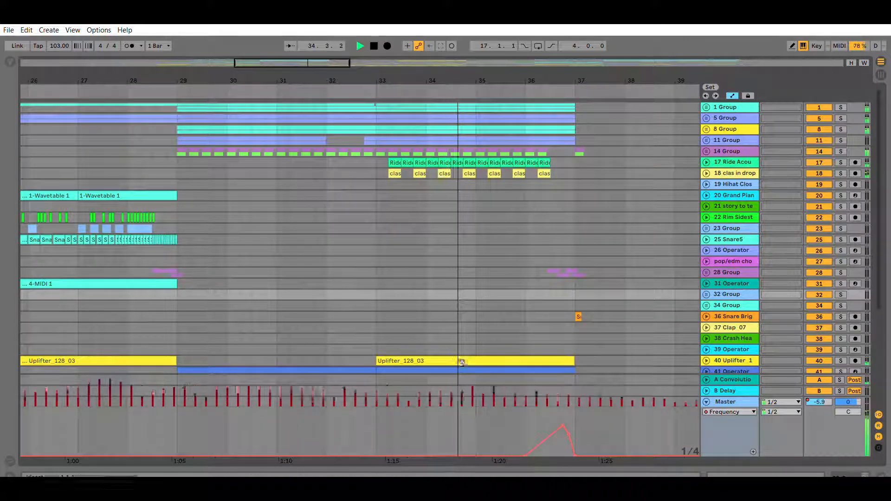
scroll(464, 278, "down", 3)
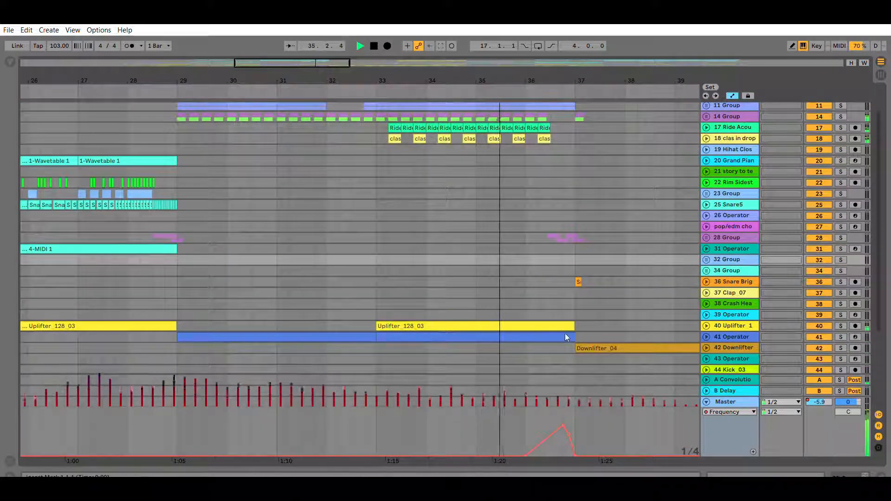
scroll(532, 362, "down", 1)
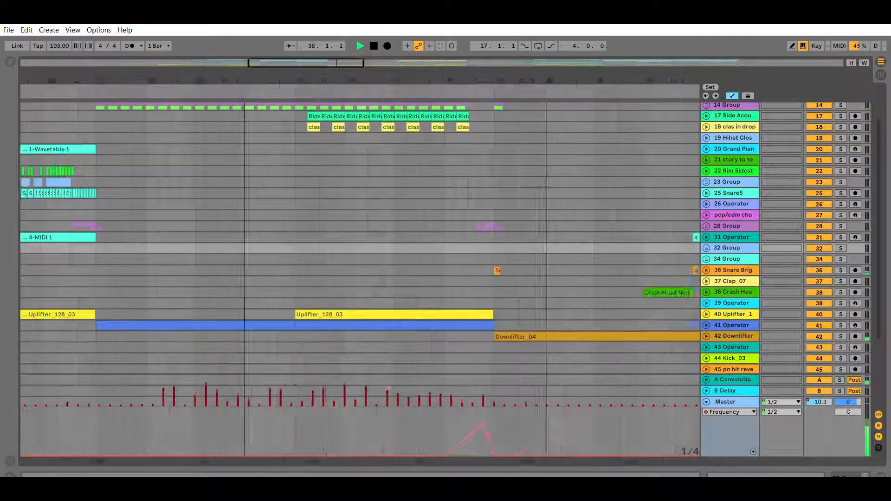
- Follow playback through bars 37 to 44, examining the ambient, Poli, 51 Operator and 52 Group tracks
left_click_drag(882, 260, 879, 339)
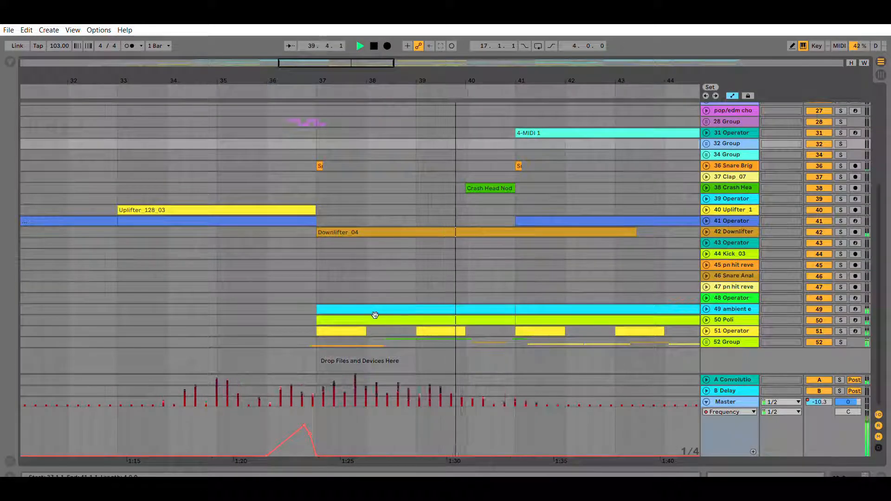
scroll(490, 277, "up", 3)
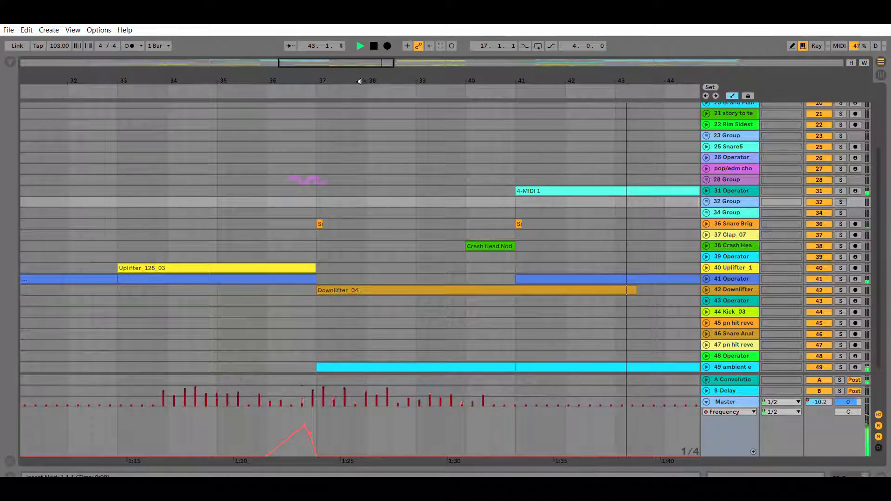
scroll(566, 262, "right", 4)
scroll(565, 263, "up", 1)
- Follow playback through bars 45 to 50, examining the 8 Group, 14 Group, clap, crash, downlifter and uplifter tracks
scroll(566, 263, "up", 4)
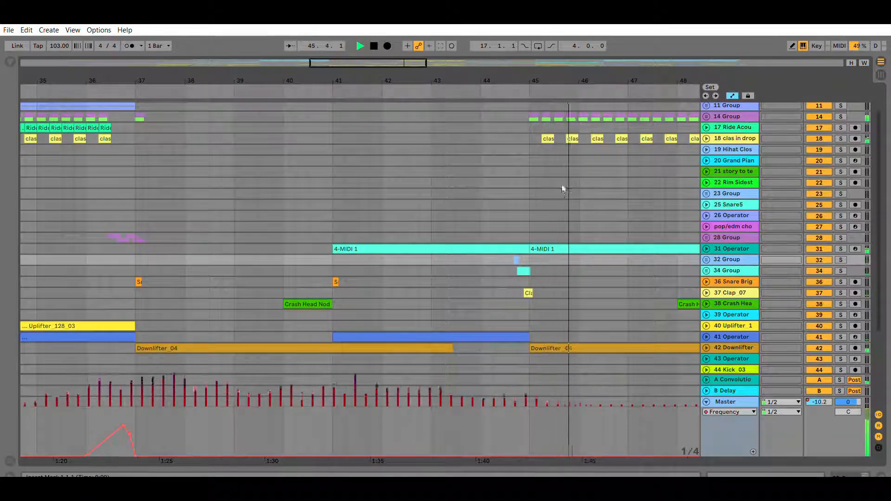
scroll(566, 195, "up", 3)
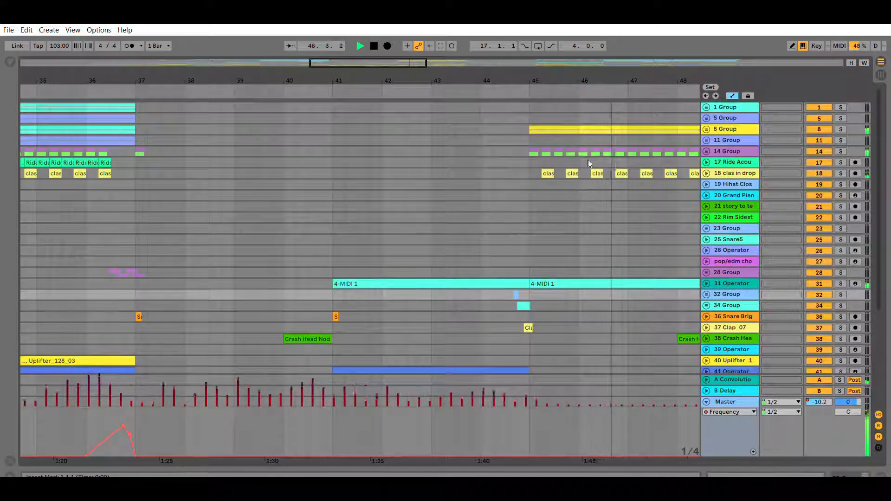
scroll(590, 214, "down", 5)
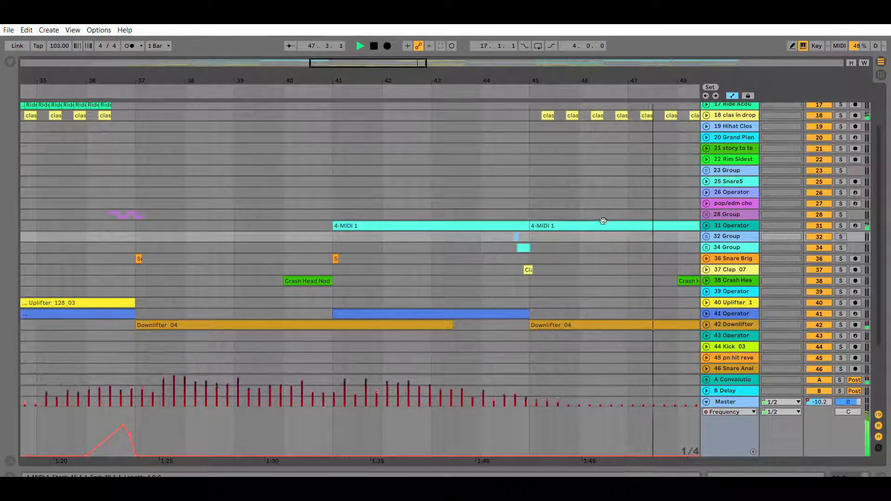
scroll(628, 281, "down", 2)
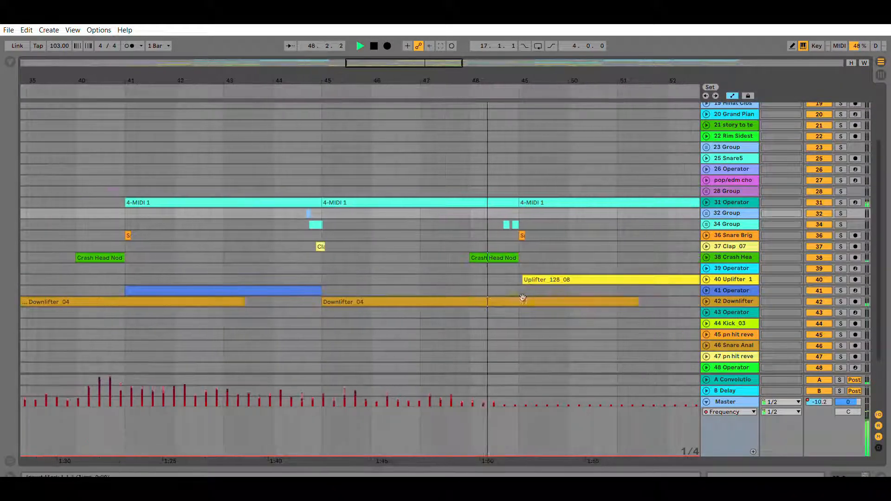
scroll(510, 274, "down", 2)
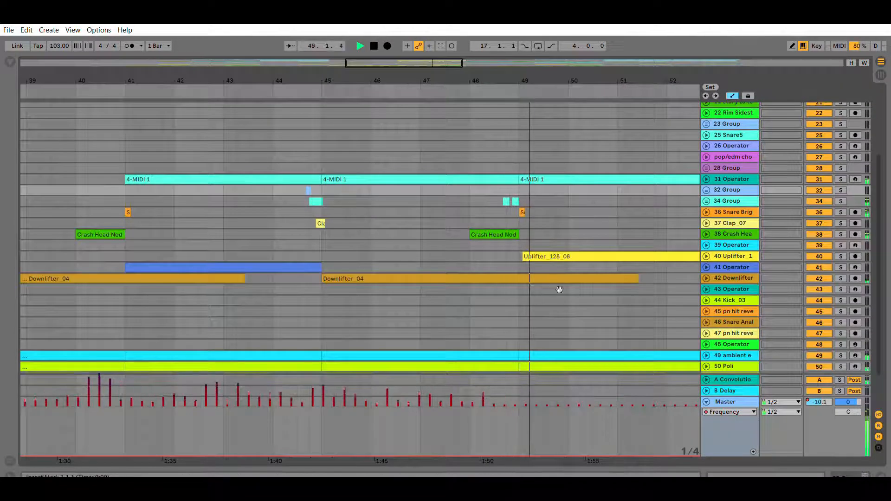
scroll(566, 277, "up", 2)
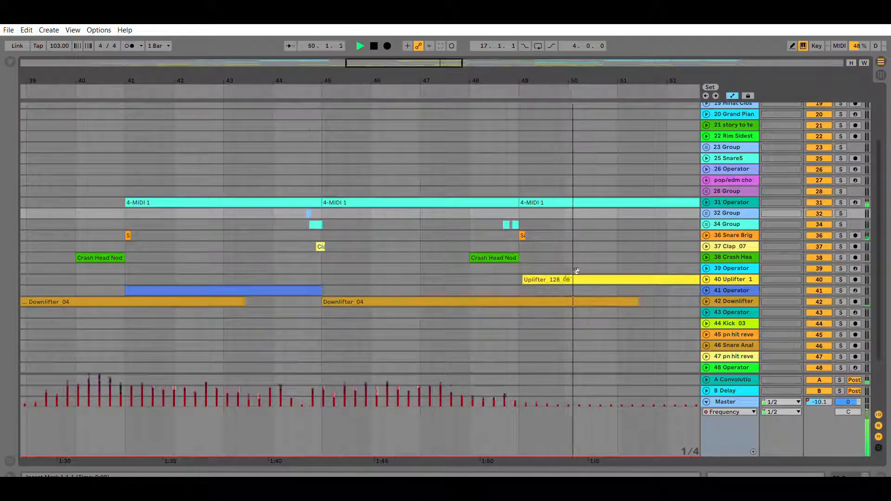
- Follow playback through the breakdown in bars 50 to 58, examining the 8 Group, 14 Group, clap, grand piano and operator tracks
scroll(469, 269, "up", 7)
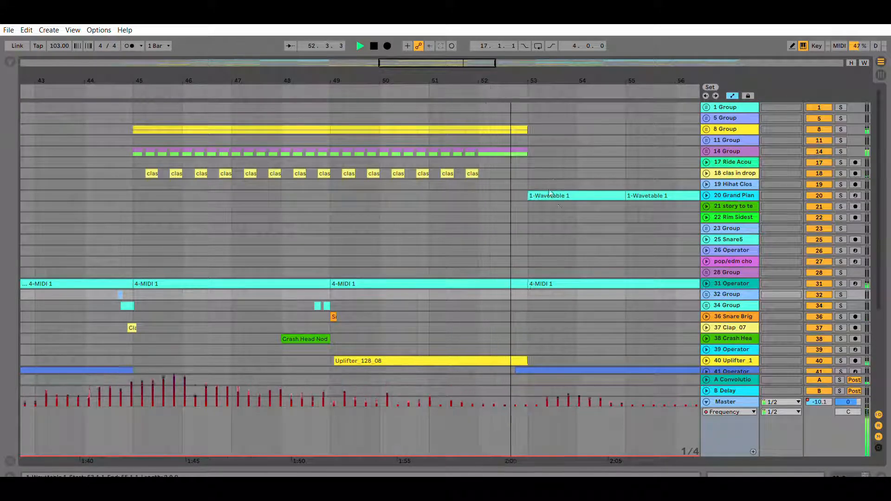
scroll(584, 219, "down", 1)
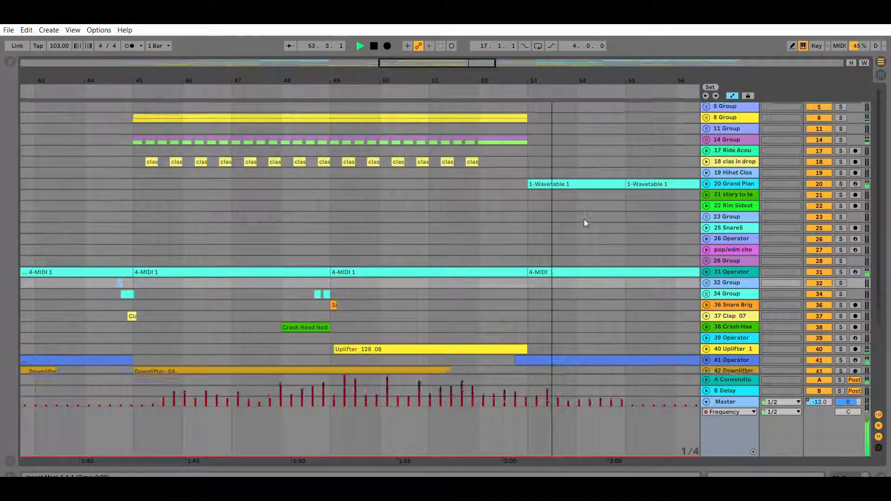
scroll(582, 213, "down", 2)
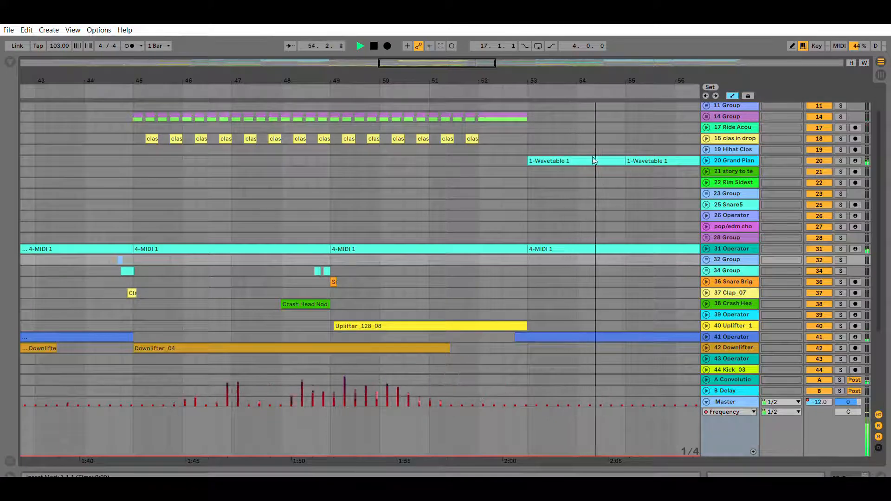
scroll(548, 234, "up", 3)
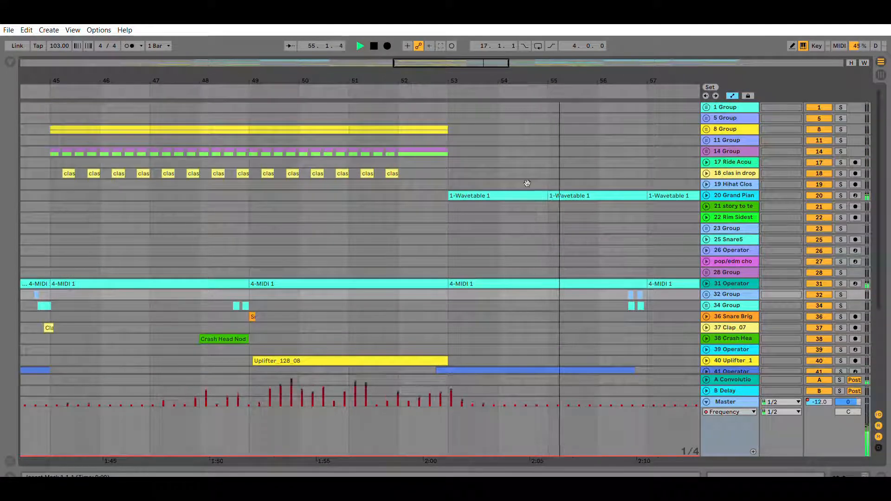
scroll(533, 253, "down", 2)
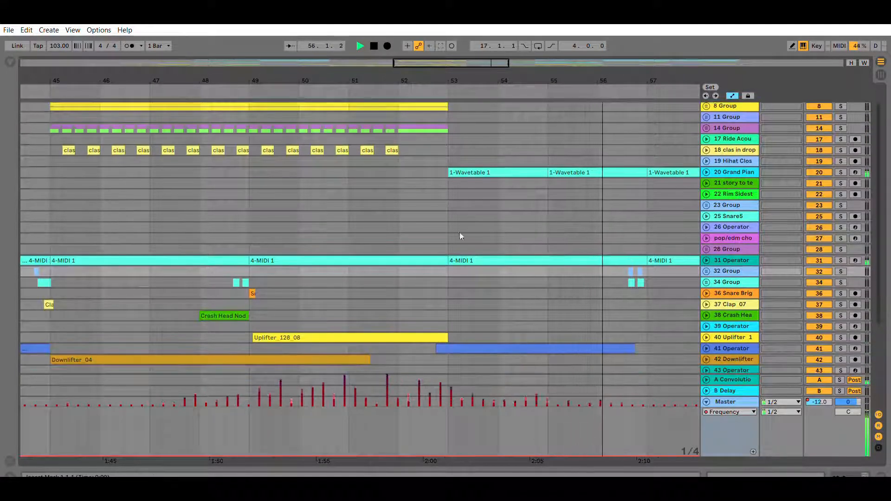
scroll(529, 257, "down", 3)
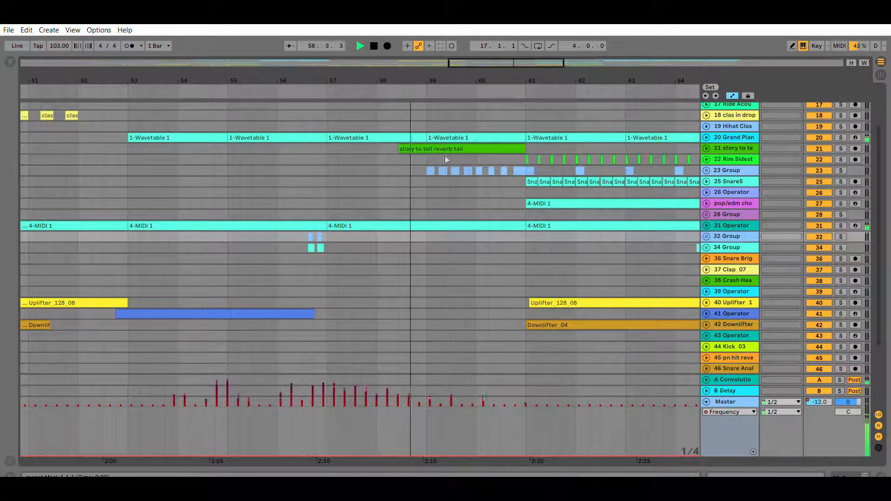
- Follow playback through the second build-up in bars 59 to 68, examining the rim, snare, uplifter, 48 Operator and 52 Group tracks
scroll(503, 181, "down", 2)
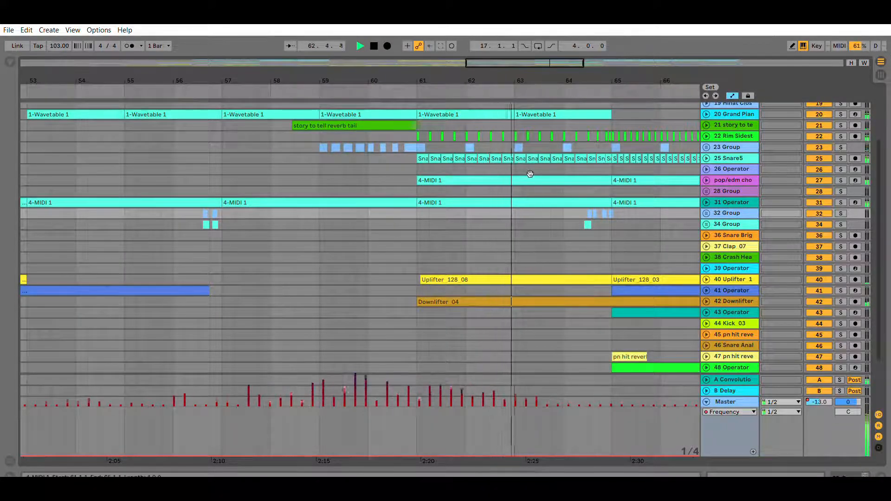
scroll(571, 216, "down", 3)
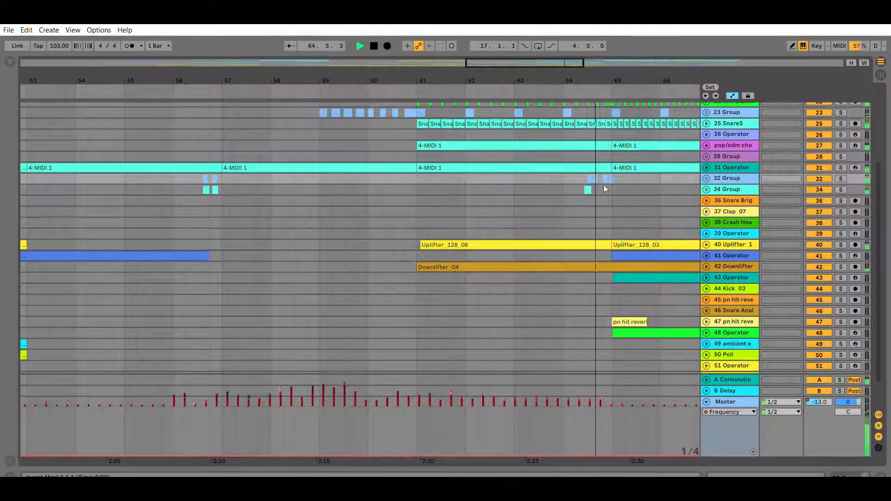
scroll(614, 330, "down", 1)
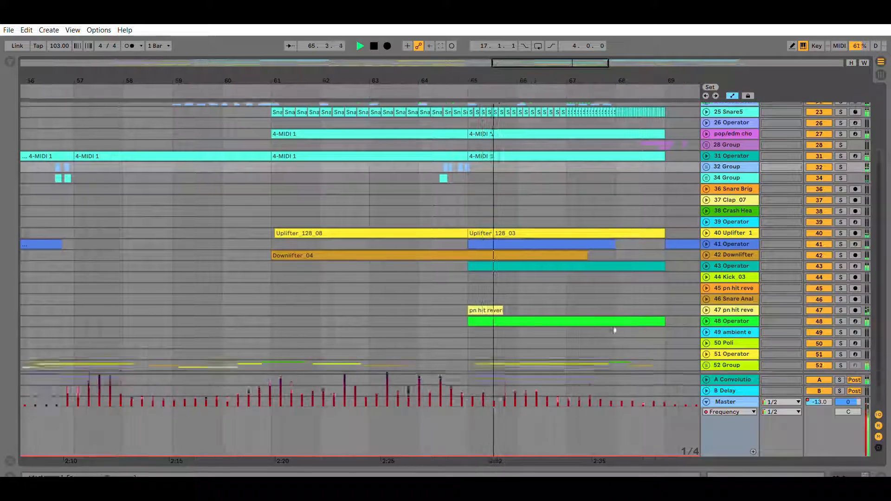
scroll(614, 330, "down", 2)
scroll(617, 309, "up", 3)
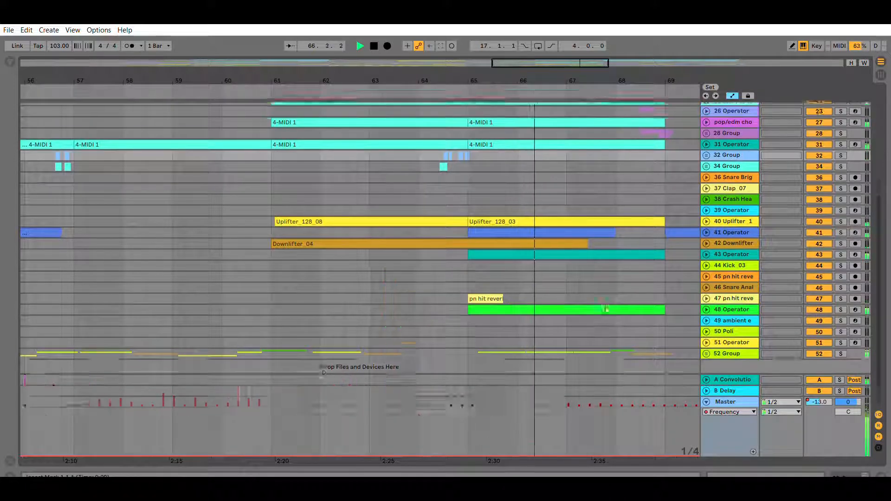
scroll(599, 308, "up", 10)
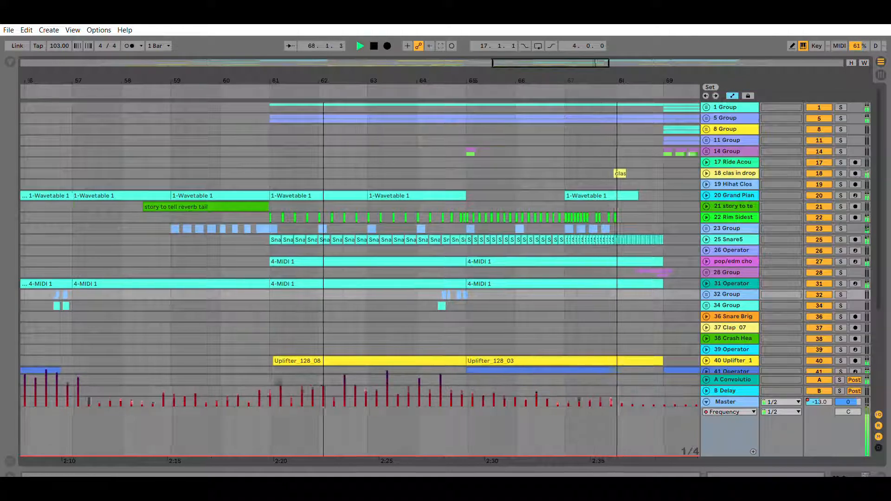
left_click_drag(553, 62, 571, 63)
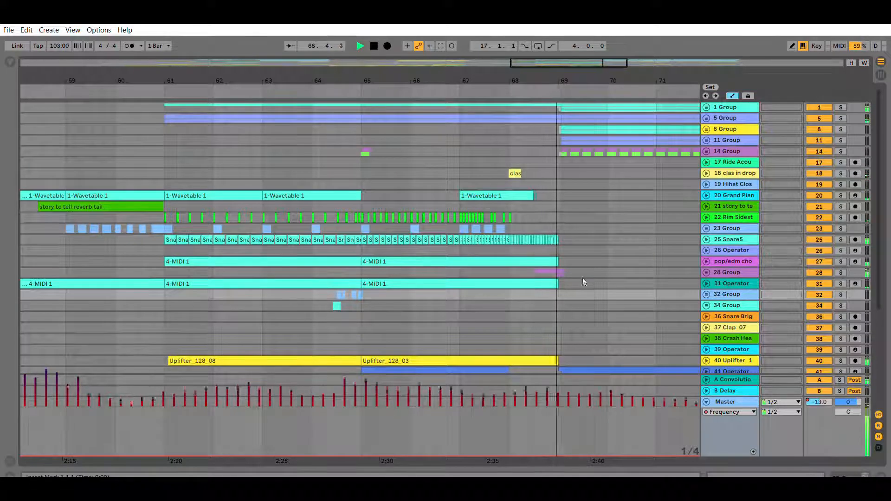
- Follow playback through the second drop in bars 69 to 76, examining the top groups, ride, clap, uplifter and 28 Group tracks
scroll(589, 284, "down", 3)
left_click_drag(570, 63, 600, 62)
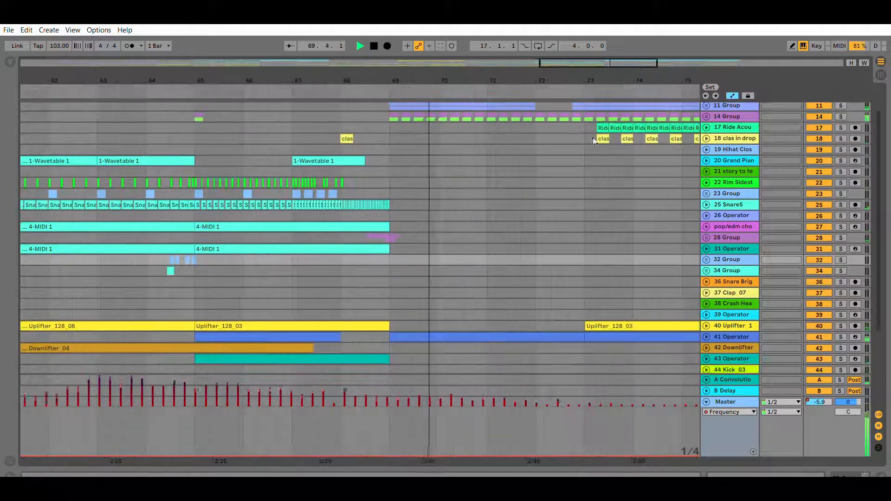
scroll(548, 215, "up", 3)
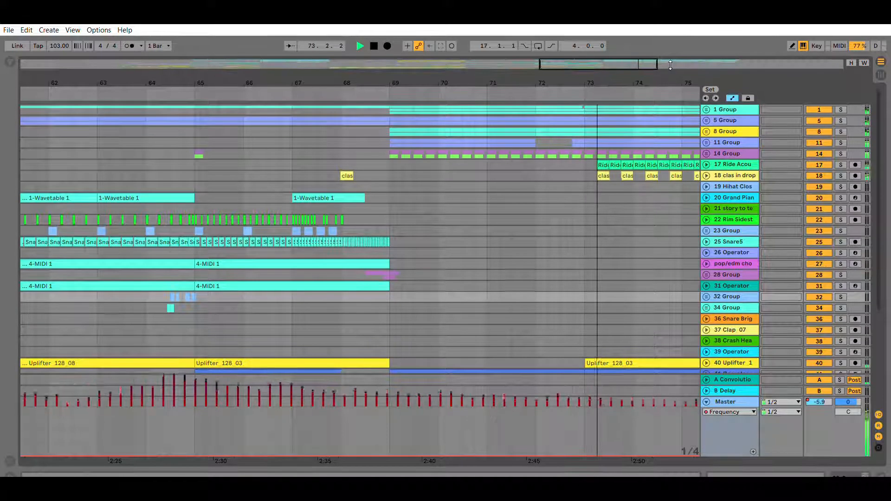
left_click_drag(615, 59, 642, 60)
scroll(598, 226, "down", 3)
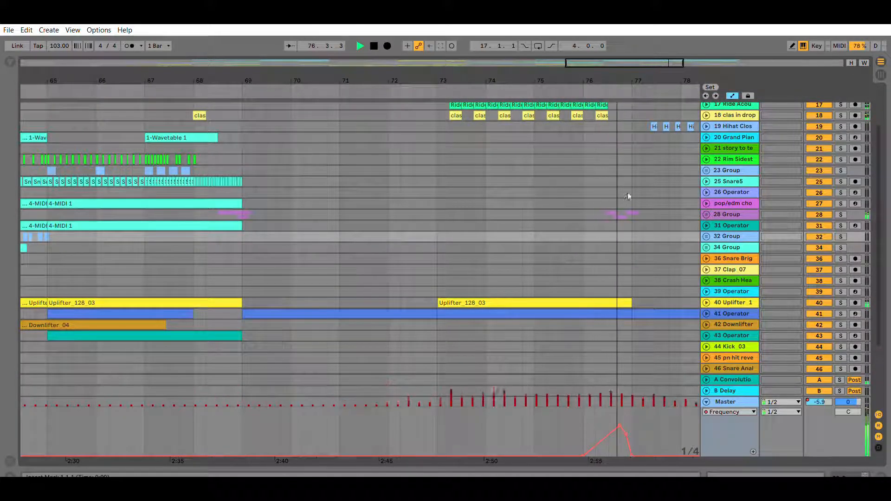
- Follow playback through bars 77 to 83, examining the hi-hat, ride, clap, 23 Group, crash and uplifter tracks
left_click_drag(611, 59, 629, 60)
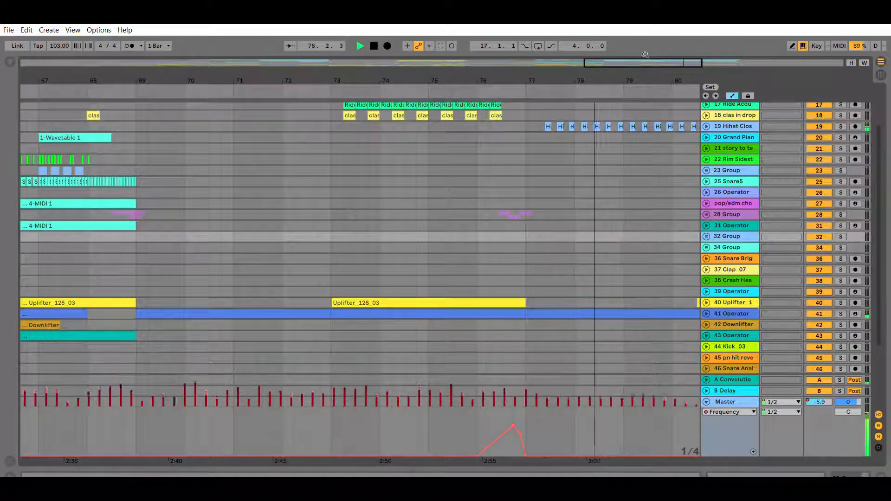
left_click_drag(645, 60, 673, 61)
scroll(541, 227, "up", 3)
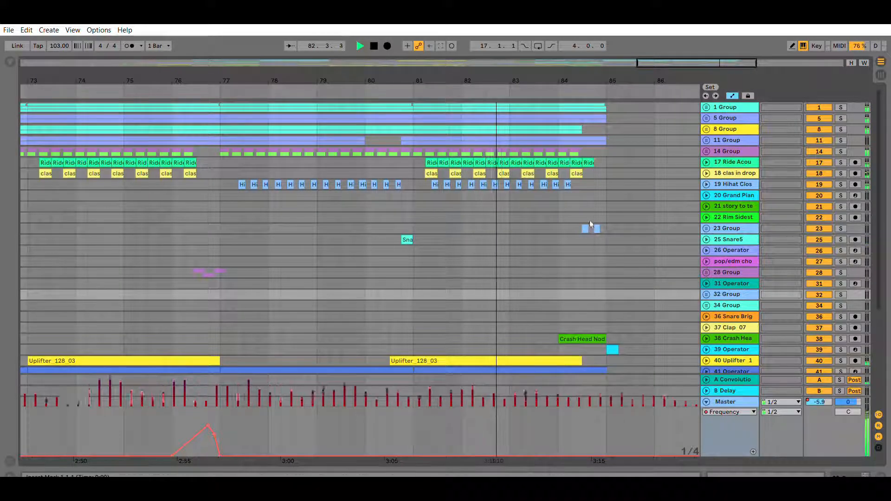
scroll(578, 222, "down", 2)
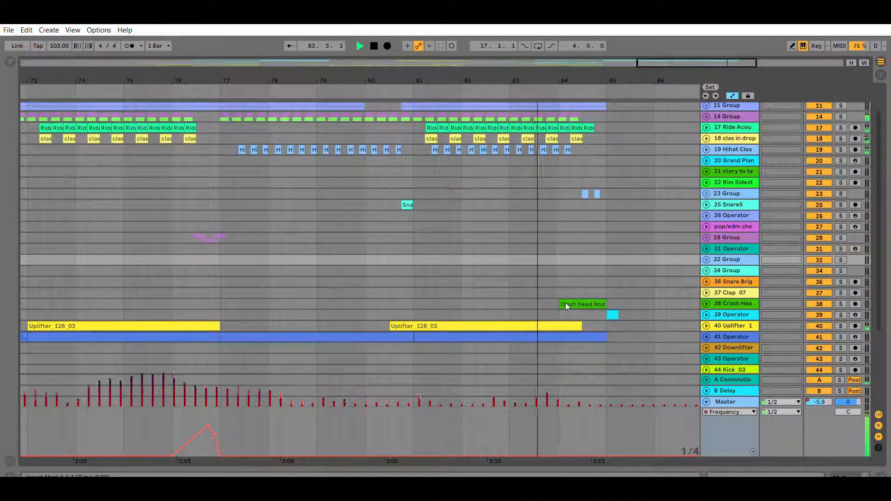